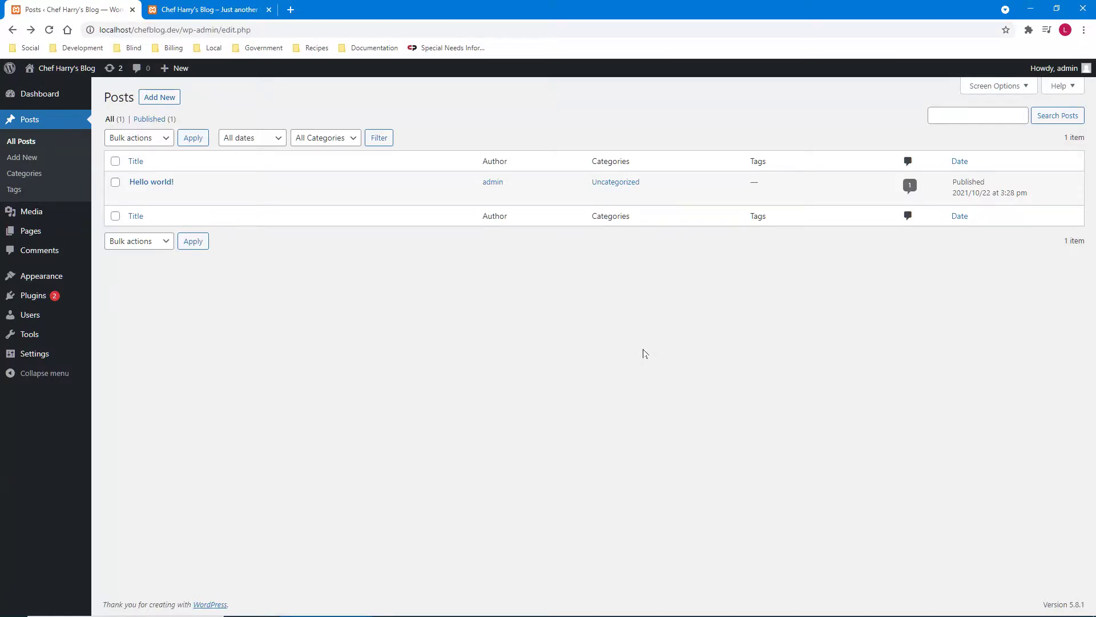
Open the All Posts list from the page's list of links.
{"action": "key", "text": "Insert+F7"}
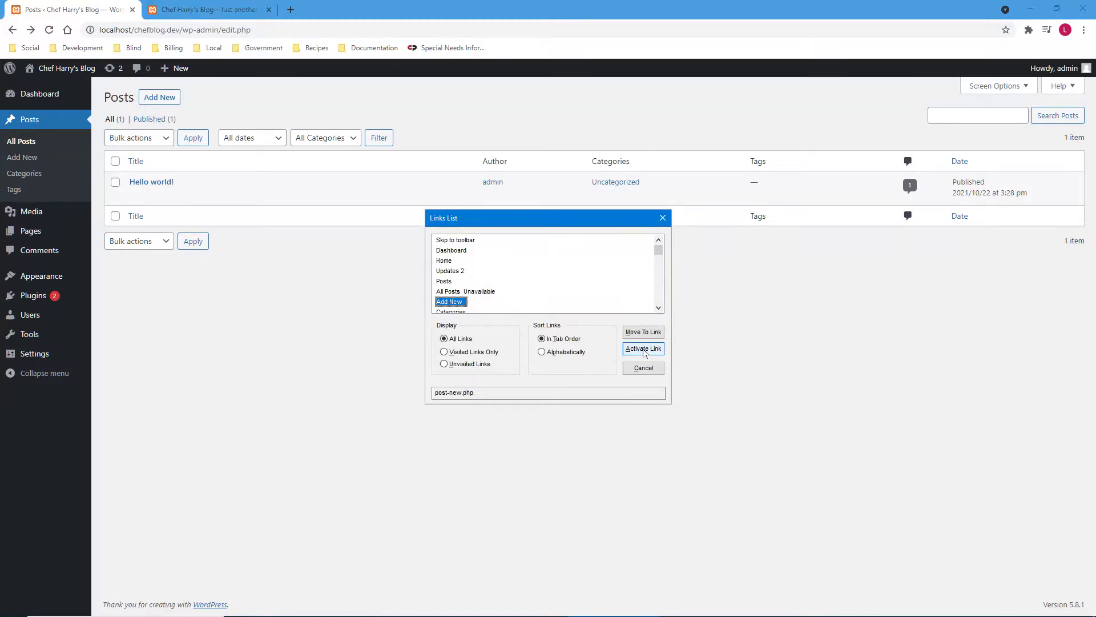
{"action": "key", "text": "Down"}
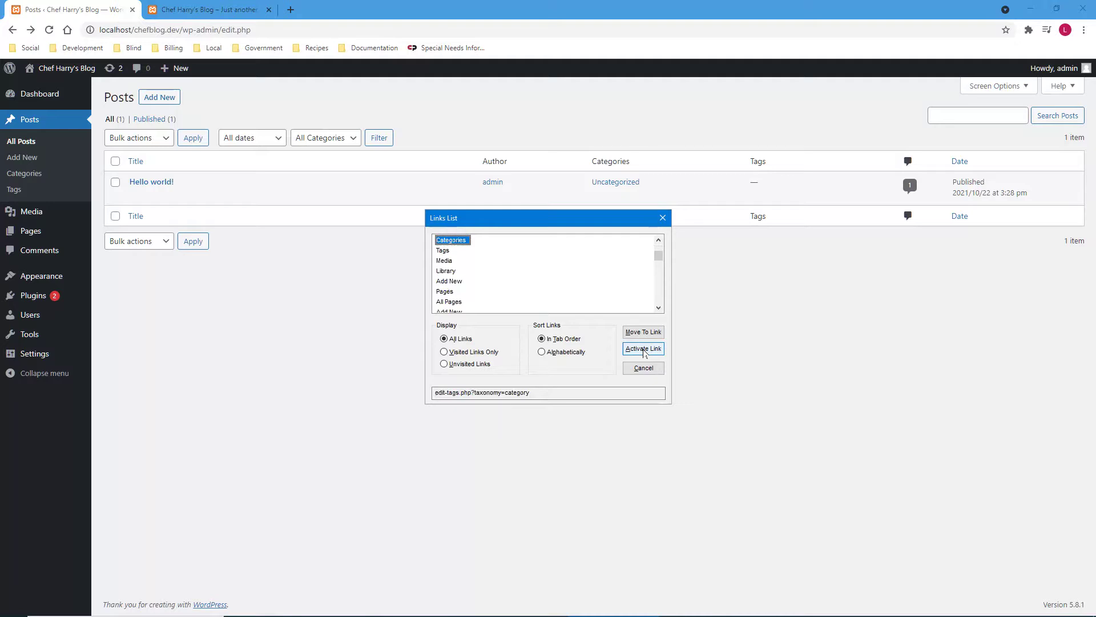
{"action": "key", "text": "Up"}
{"action": "key", "text": "Up"}
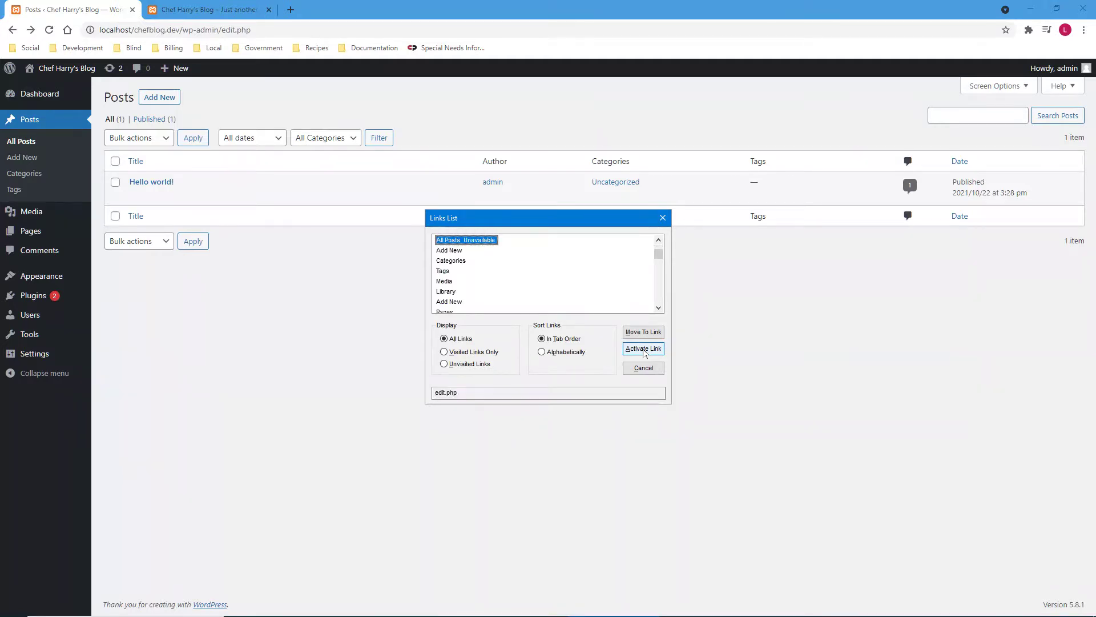
{"action": "key", "text": "Return"}
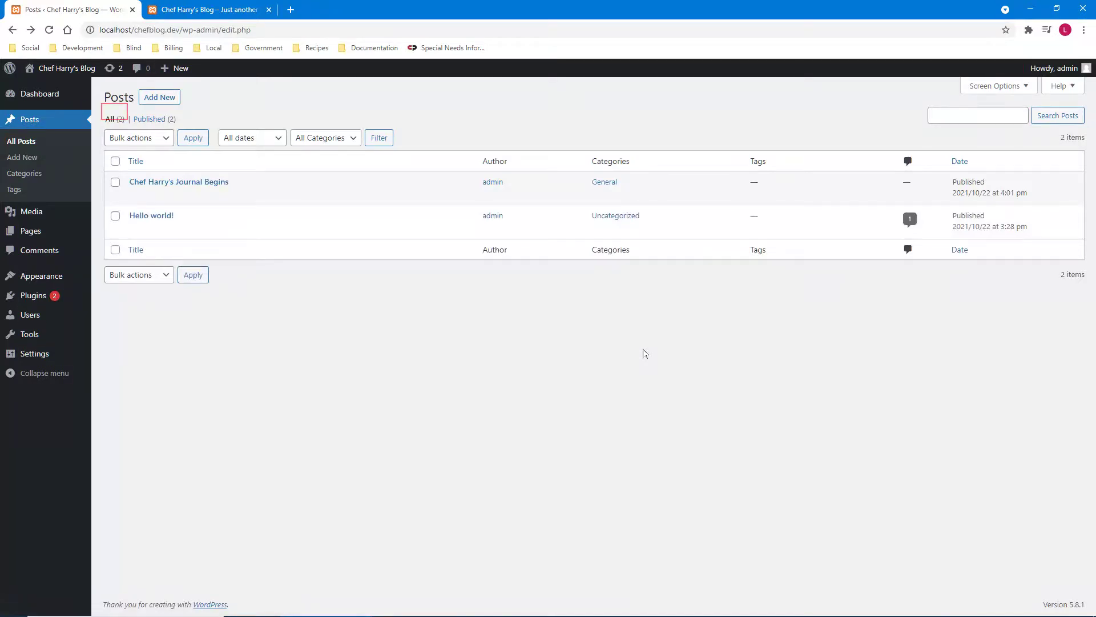
Examine the posts table's selection checkboxes and the controls above it, up to the post search field.
{"action": "key", "text": "ctrl"}
{"action": "key", "text": "x"}
{"action": "key", "text": "x"}
{"action": "key", "text": "x"}
{"action": "key", "text": "Up"}
{"action": "key", "text": "Up"}
{"action": "key", "text": "Up"}
{"action": "key", "text": "Up"}
{"action": "key", "text": "Up"}
{"action": "key", "text": "Up"}
{"action": "key", "text": "Up"}
{"action": "key", "text": "Up"}
{"action": "key", "text": "Up"}
{"action": "key", "text": "Up"}
{"action": "key", "text": "Up"}
{"action": "key", "text": "Up"}
{"action": "key", "text": "Left"}
{"action": "key", "text": "Left"}
{"action": "key", "text": "Left"}
{"action": "key", "text": "Left"}
{"action": "key", "text": "Left"}
{"action": "key", "text": "Left"}
{"action": "key", "text": "Right"}
{"action": "key", "text": "Left"}
{"action": "key", "text": "Left"}
{"action": "key", "text": "Left"}
{"action": "key", "text": "Right"}
{"action": "key", "text": "Left"}
{"action": "key", "text": "Left"}
{"action": "key", "text": "Right"}
{"action": "key", "text": "Right"}
{"action": "key", "text": "Left"}
{"action": "key", "text": "Left"}
{"action": "key", "text": "Left"}
{"action": "key", "text": "Left"}
{"action": "key", "text": "shift+Tab"}
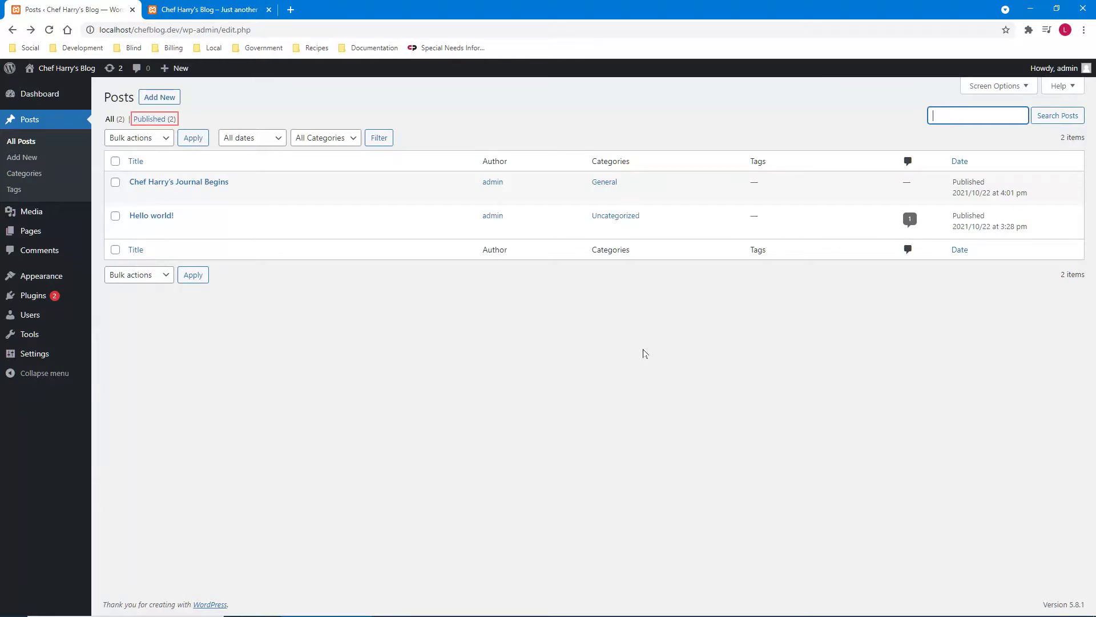
Examine the All and Published filter links above the posts table.
{"action": "key", "text": "Left"}
{"action": "key", "text": "Left"}
{"action": "key", "text": "Up"}
{"action": "key", "text": "Down"}
{"action": "key", "text": "Right"}
{"action": "key", "text": "Right"}
{"action": "key", "text": "Left"}
{"action": "key", "text": "Left"}
{"action": "key", "text": "Left"}
{"action": "key", "text": "Up"}
{"action": "key", "text": "Right"}
{"action": "key", "text": "Up"}
{"action": "key", "text": "ctrl"}
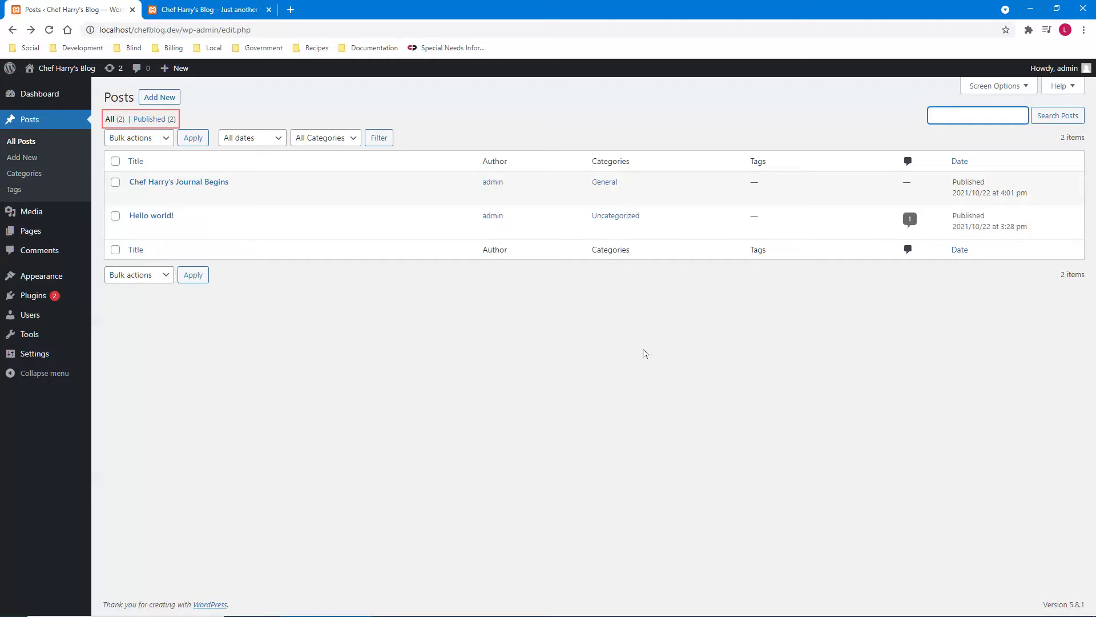
Open the General Settings page from the list of links.
{"action": "key", "text": "Insert+F7"}
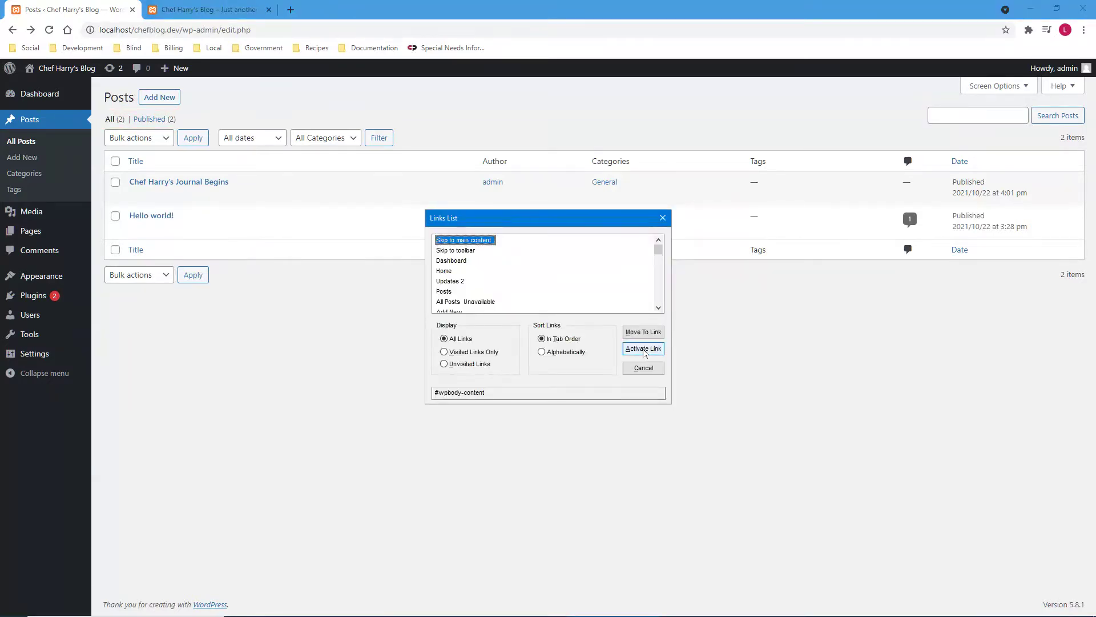
{"action": "key", "text": "g"}
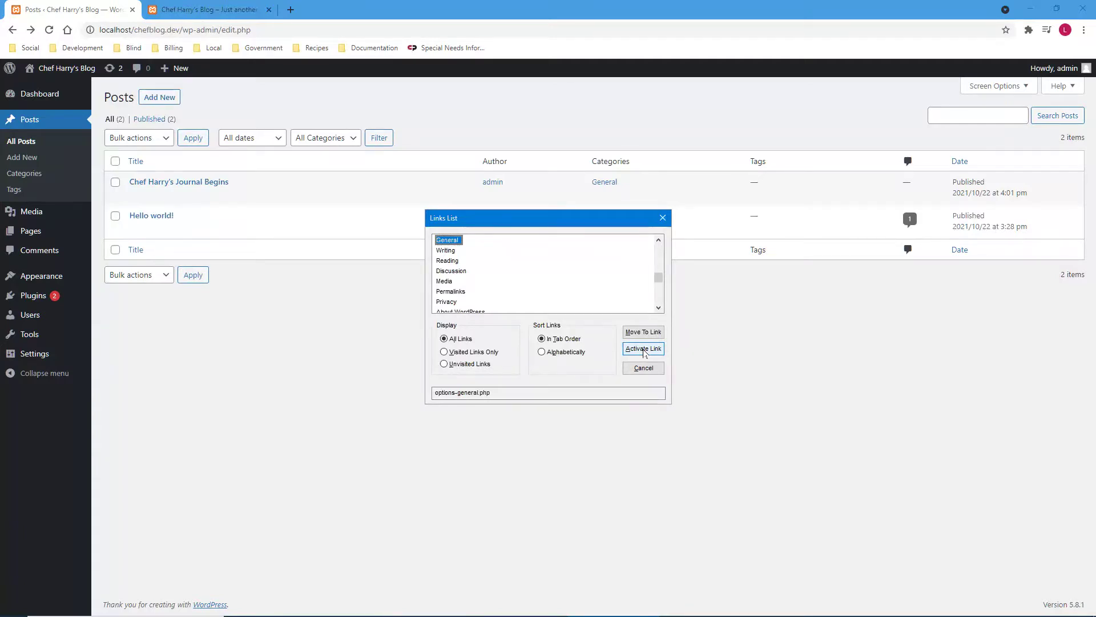
{"action": "key", "text": "Return"}
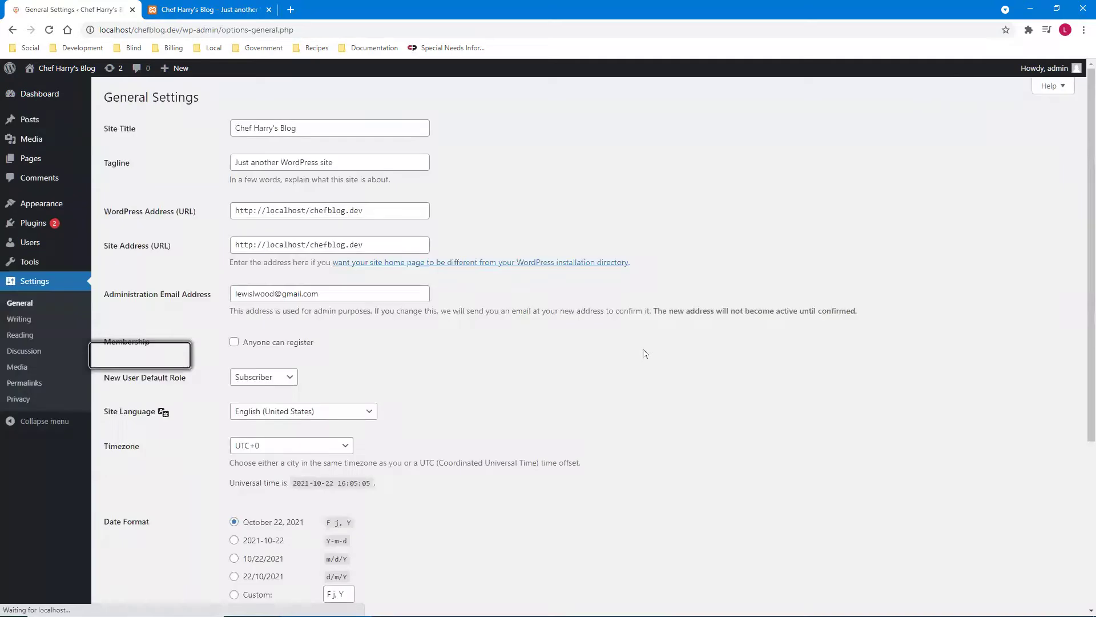
Set the site tagline to "Taste bud Ecxtasy".
{"action": "key", "text": "h"}
{"action": "key", "text": "e"}
{"action": "key", "text": "Tab"}
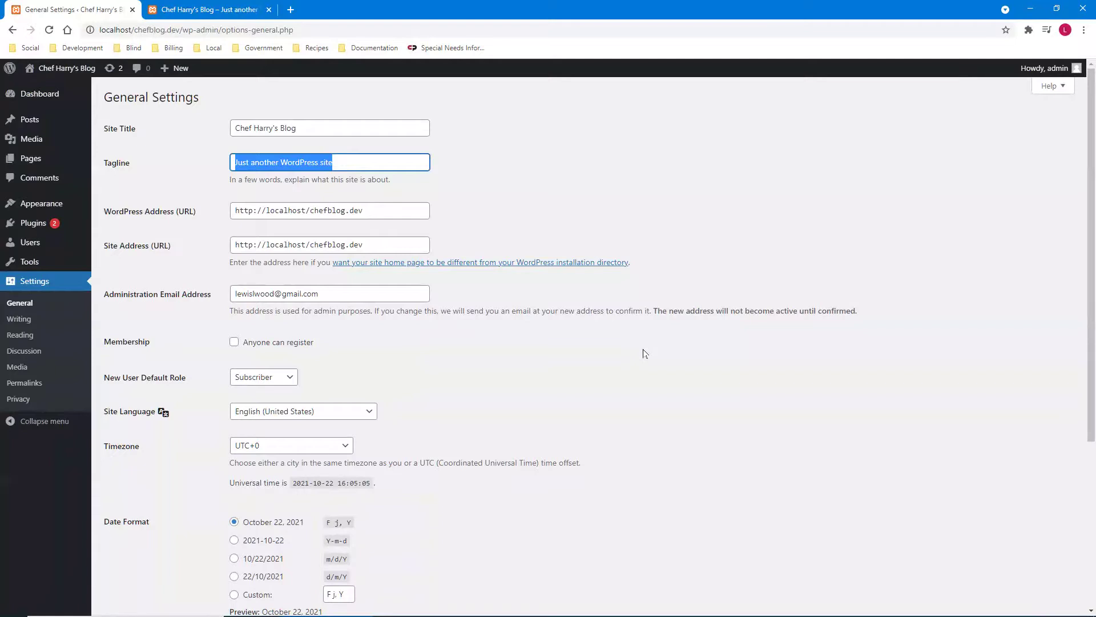
{"action": "type", "text": "Tast"}
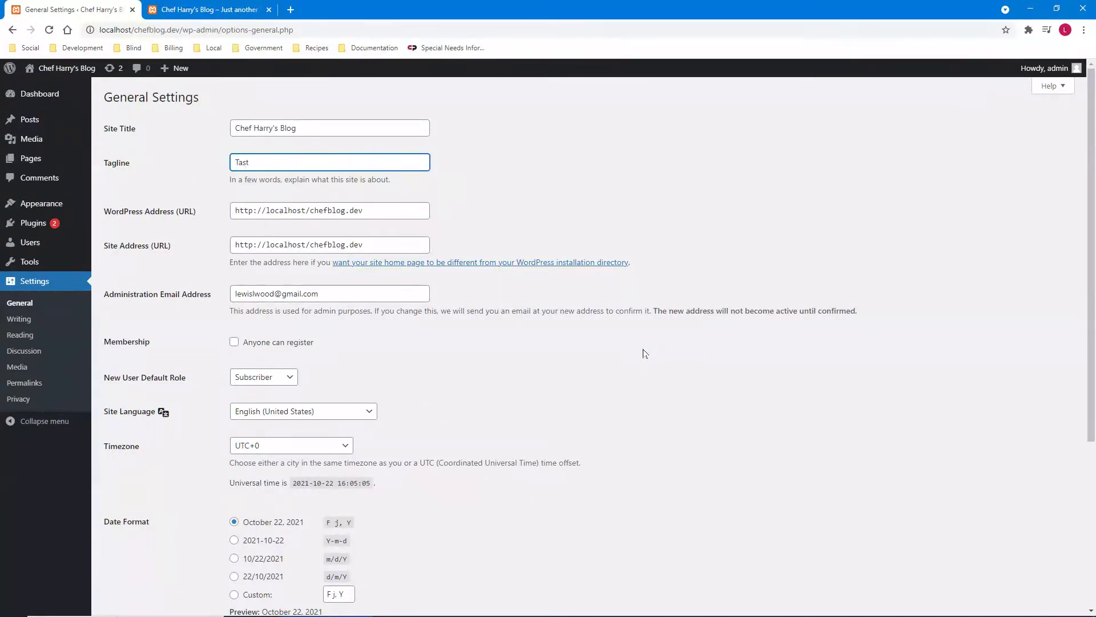
{"action": "type", "text": "e bud Ecxtasy"}
{"action": "key", "text": "Tab"}
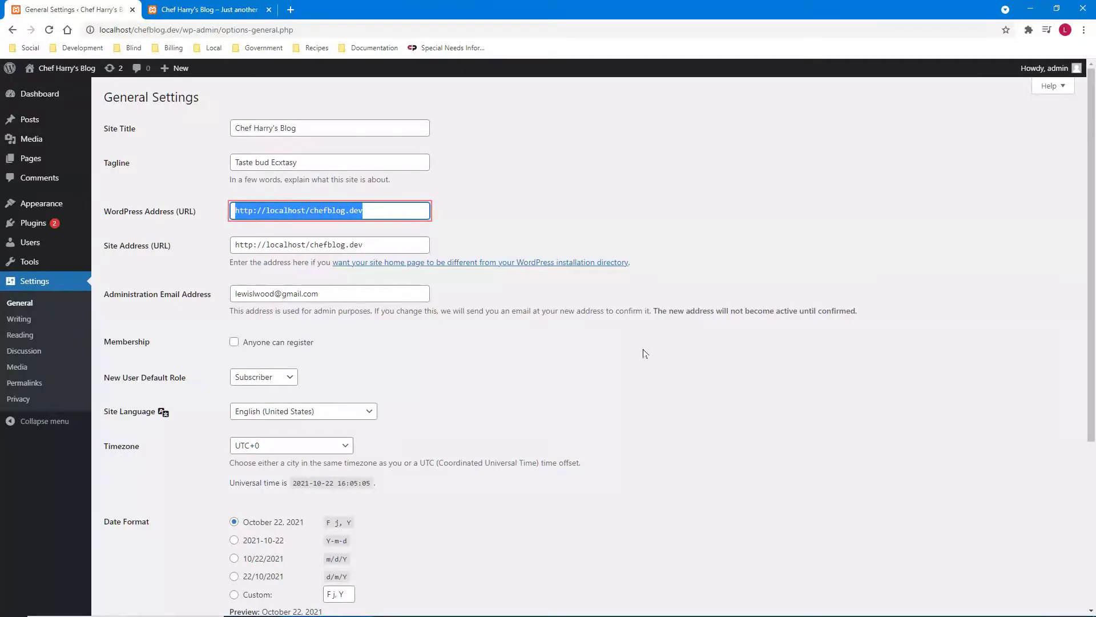
Set the site's timezone to Chicago.
{"action": "key", "text": "Tab"}
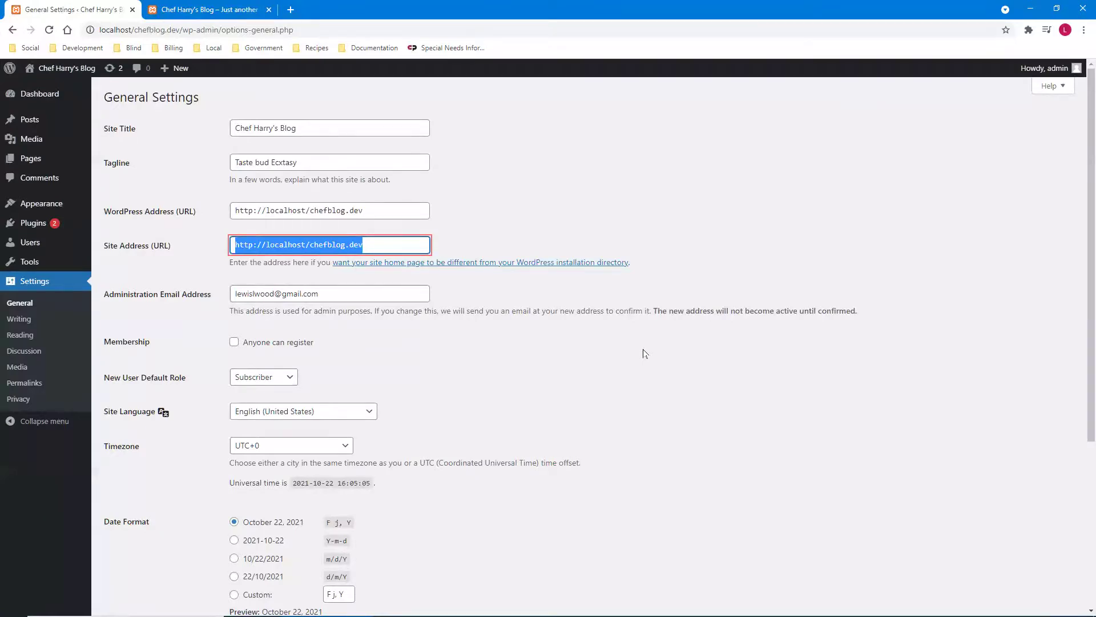
{"action": "key", "text": "Tab"}
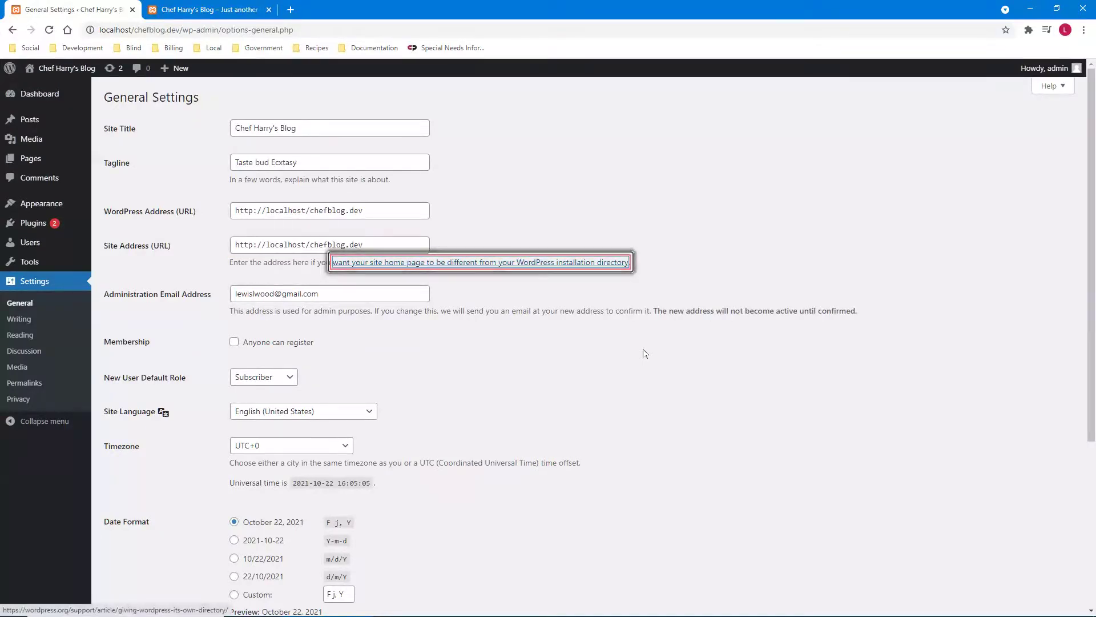
{"action": "key", "text": "Tab"}
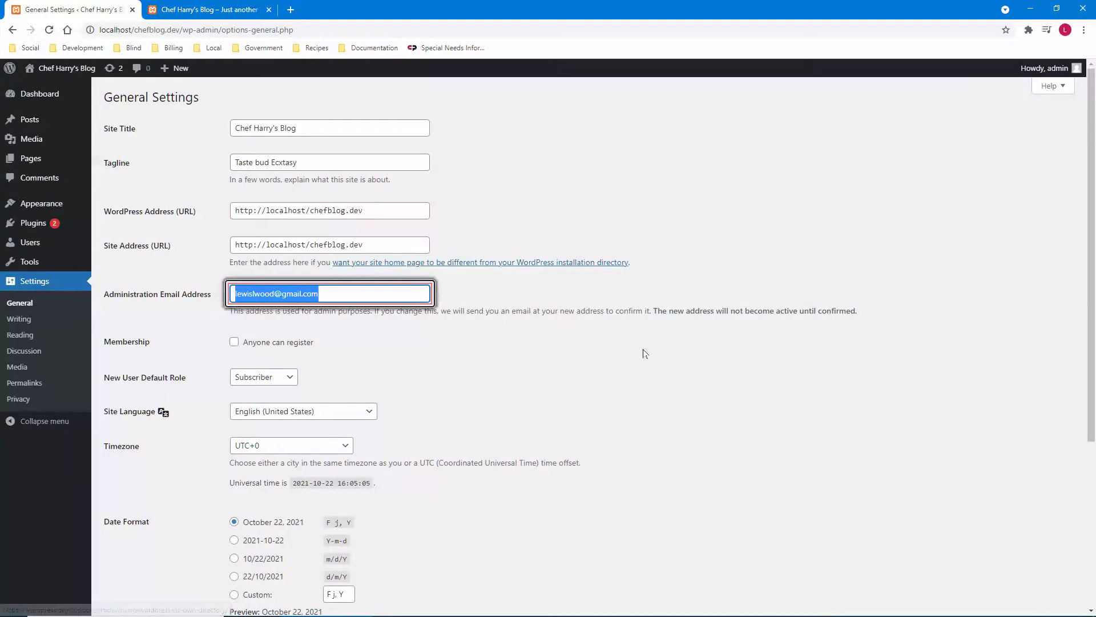
{"action": "key", "text": "ctrl"}
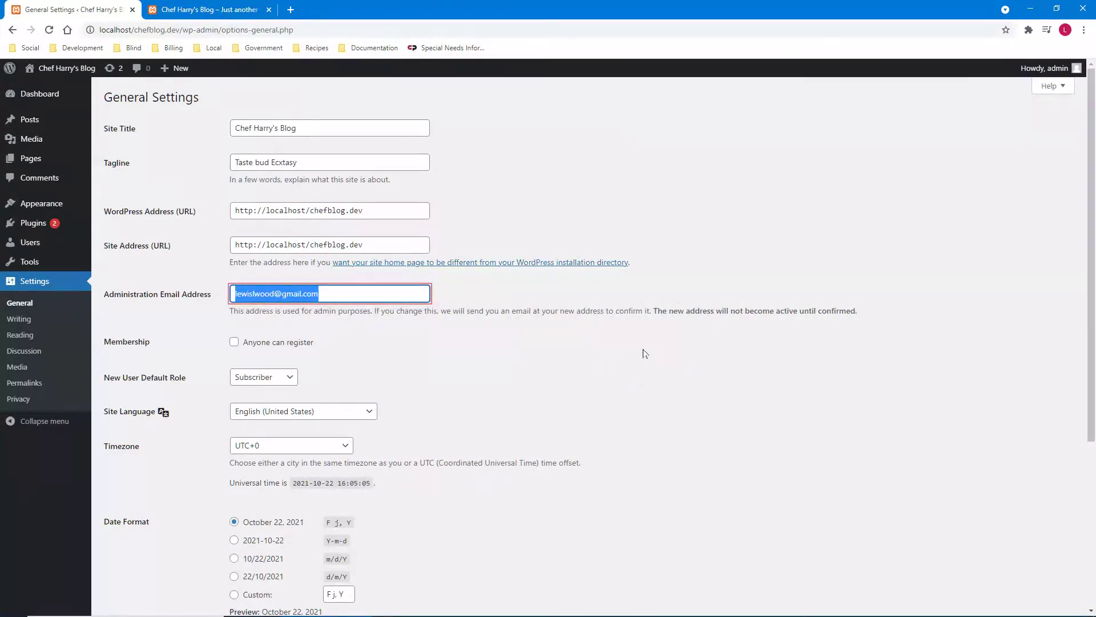
{"action": "key", "text": "Tab"}
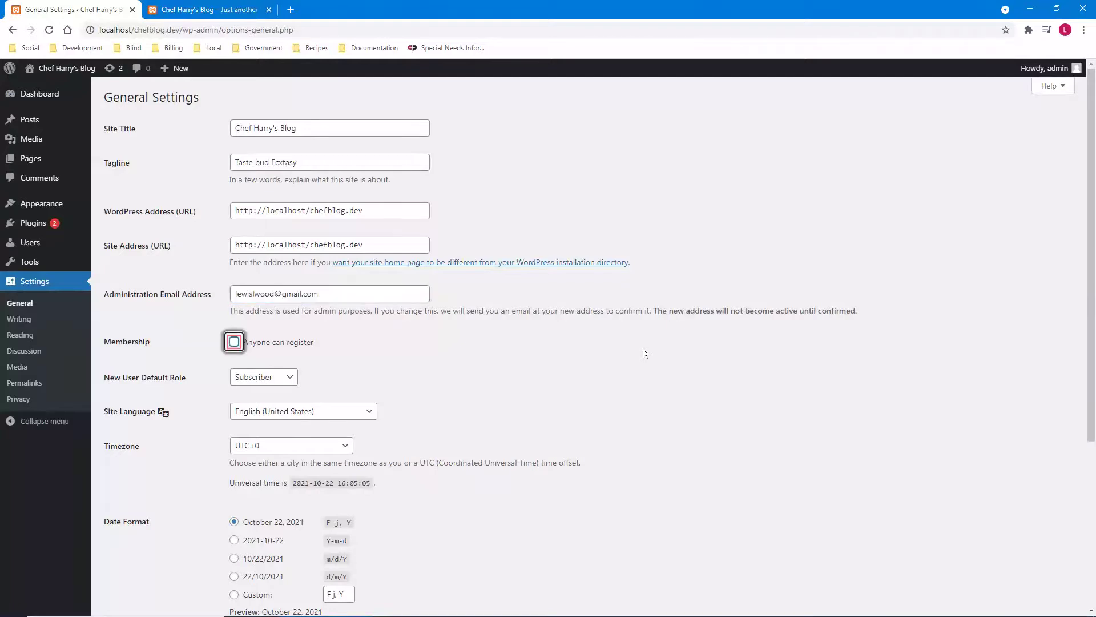
{"action": "key", "text": "Tab"}
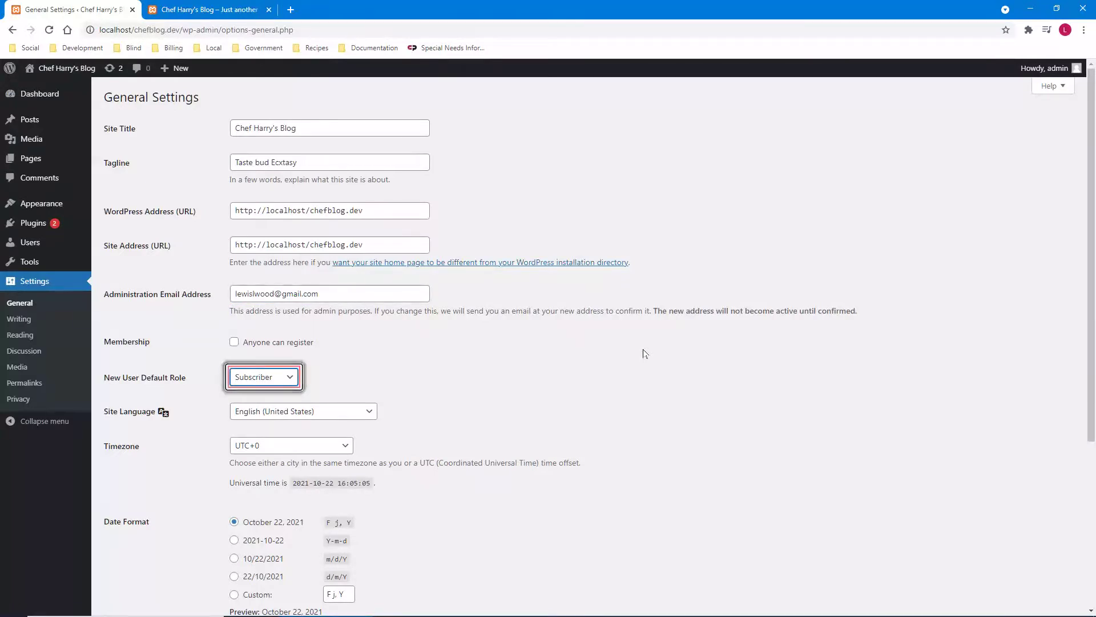
{"action": "key", "text": "Tab"}
{"action": "key", "text": "Tab"}
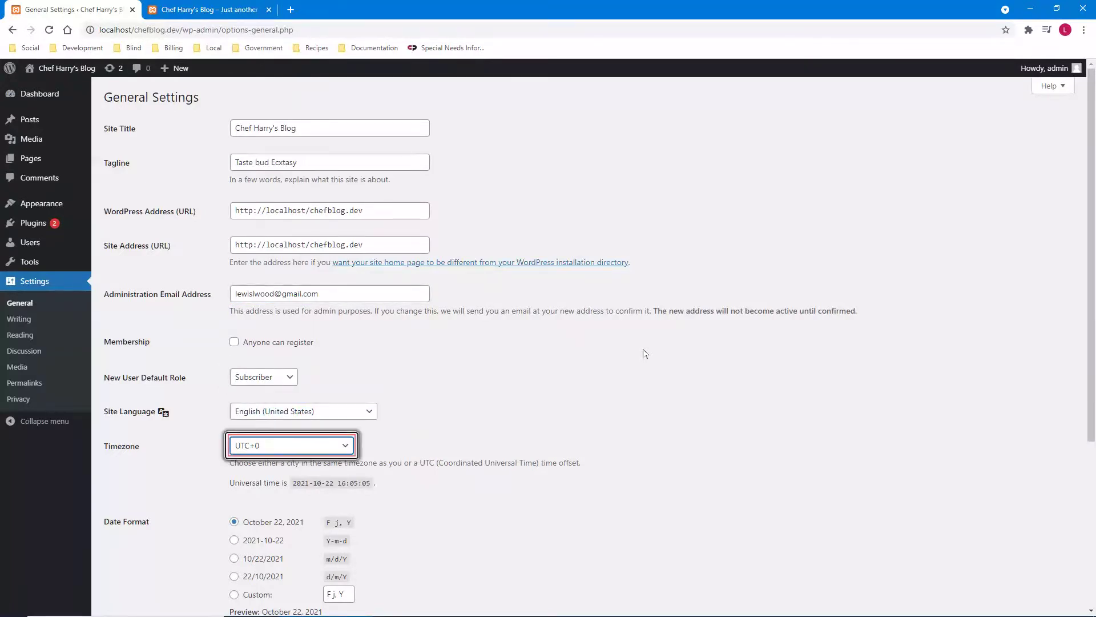
{"action": "left_click", "coordinate": [644, 354]}
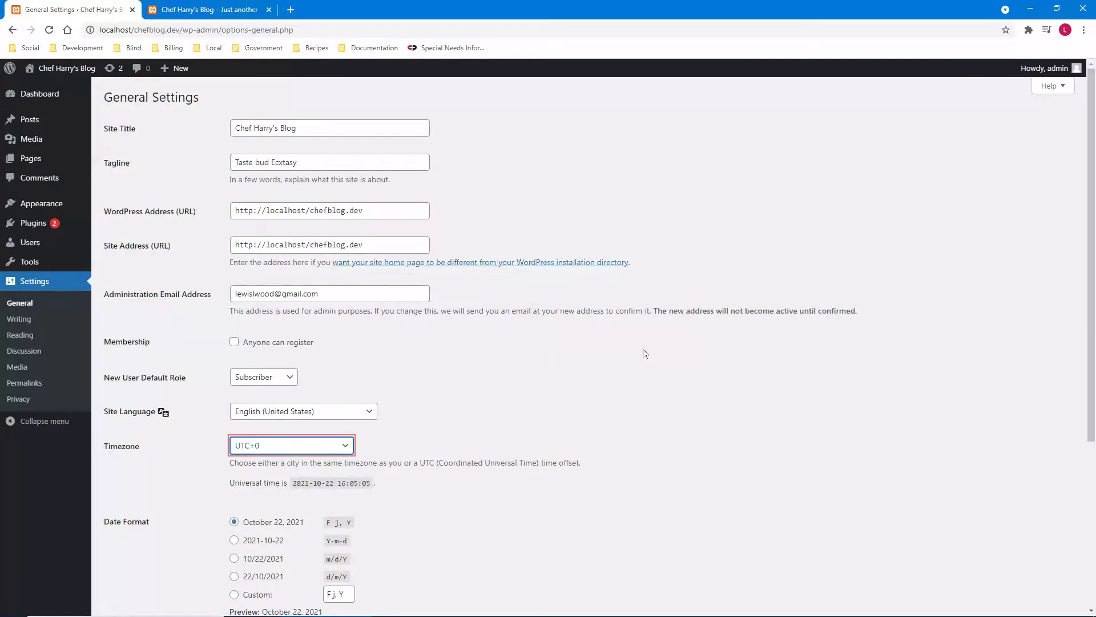
{"action": "type", "text": "chicago"}
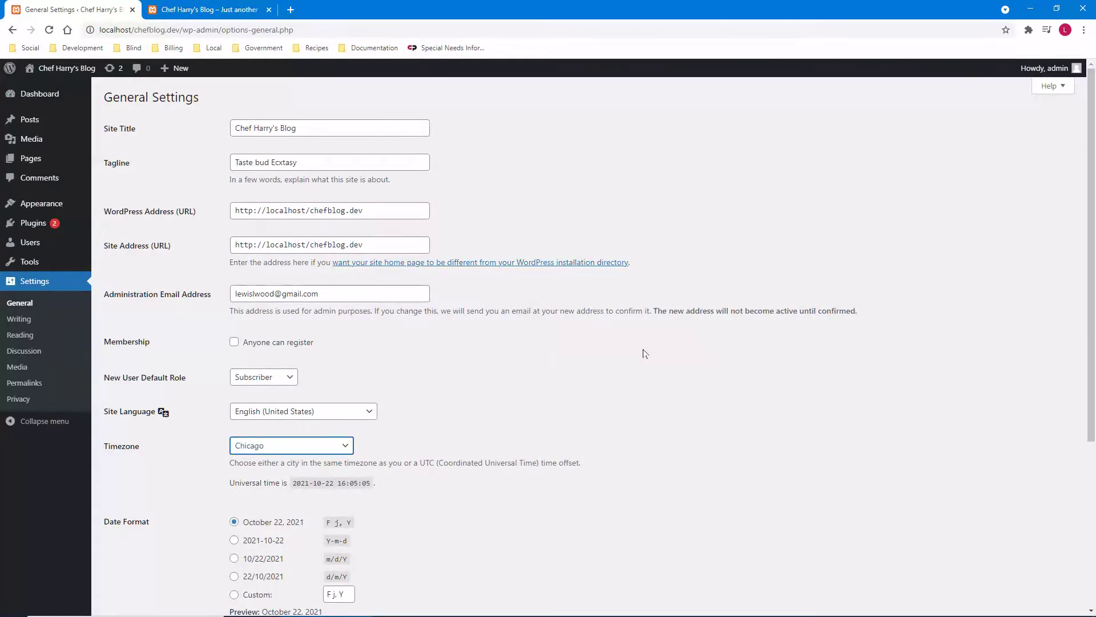
Keep the date format, time format and week start settings as they are and save the general settings.
{"action": "key", "text": "Tab"}
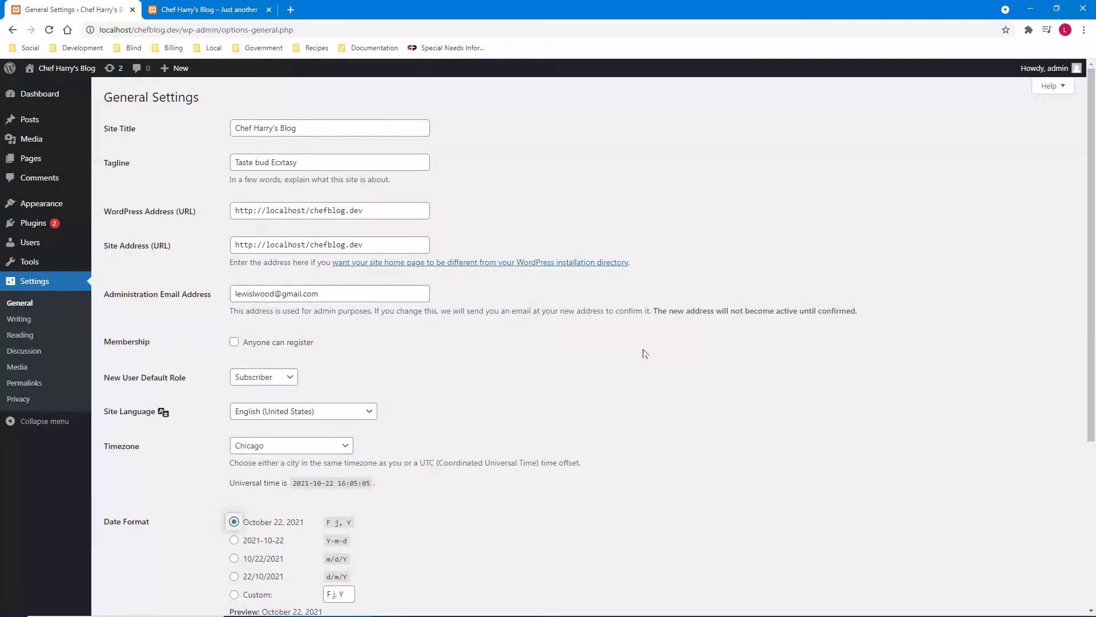
{"action": "key", "text": "Tab"}
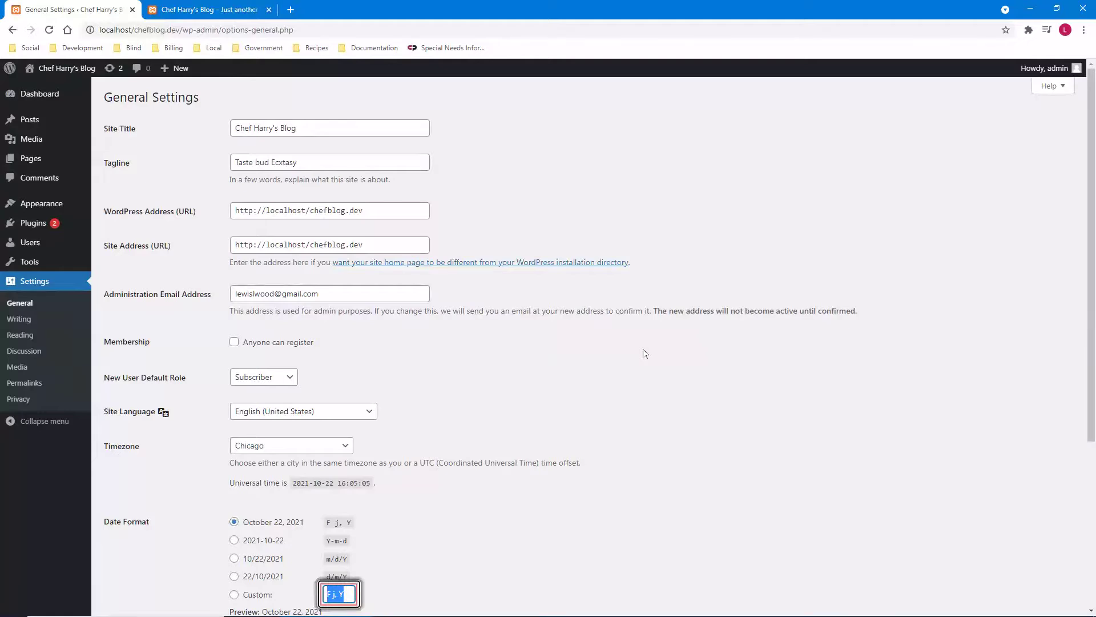
{"action": "key", "text": "Tab"}
{"action": "key", "text": "Tab"}
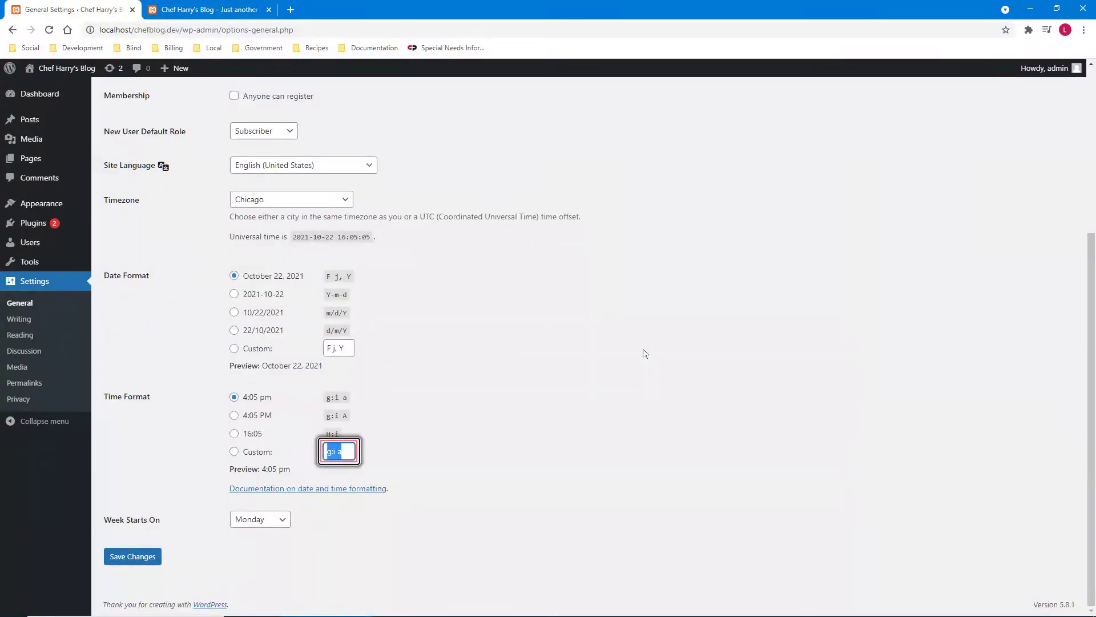
{"action": "key", "text": "Tab"}
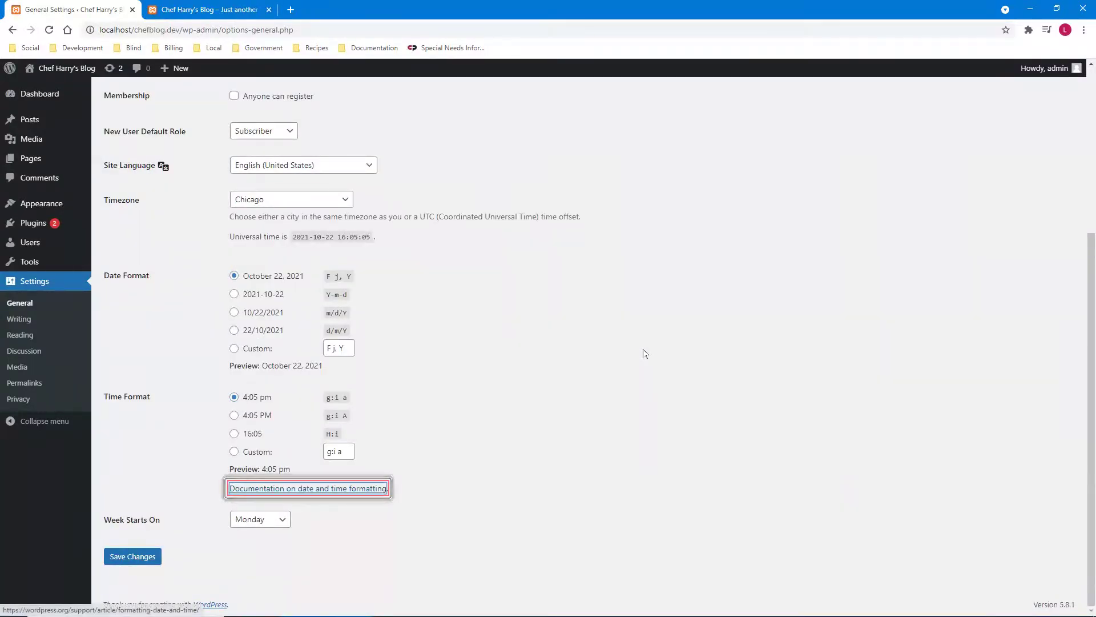
{"action": "key", "text": "Tab"}
{"action": "key", "text": "Tab"}
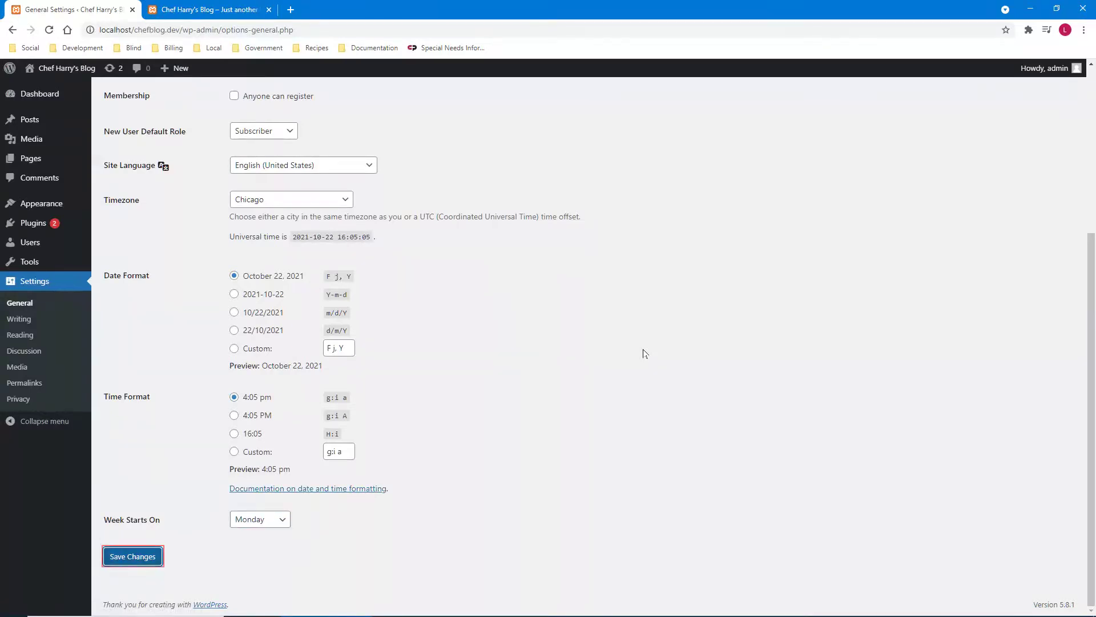
{"action": "key", "text": "Return"}
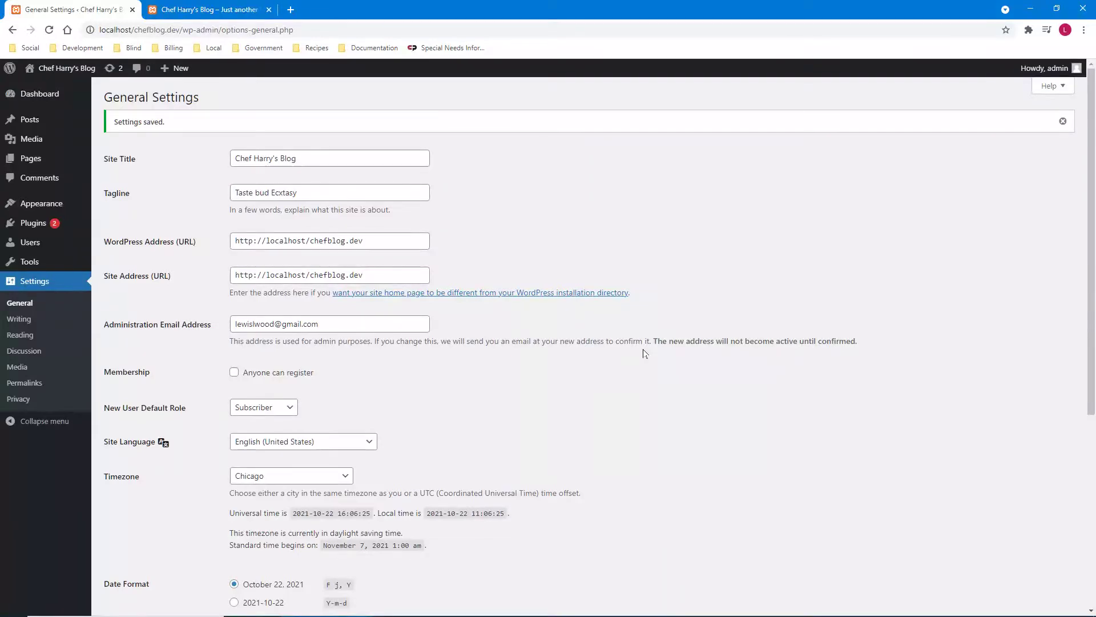
Open the WordPress Updates page from the list of links.
{"action": "key", "text": "Insert+F7"}
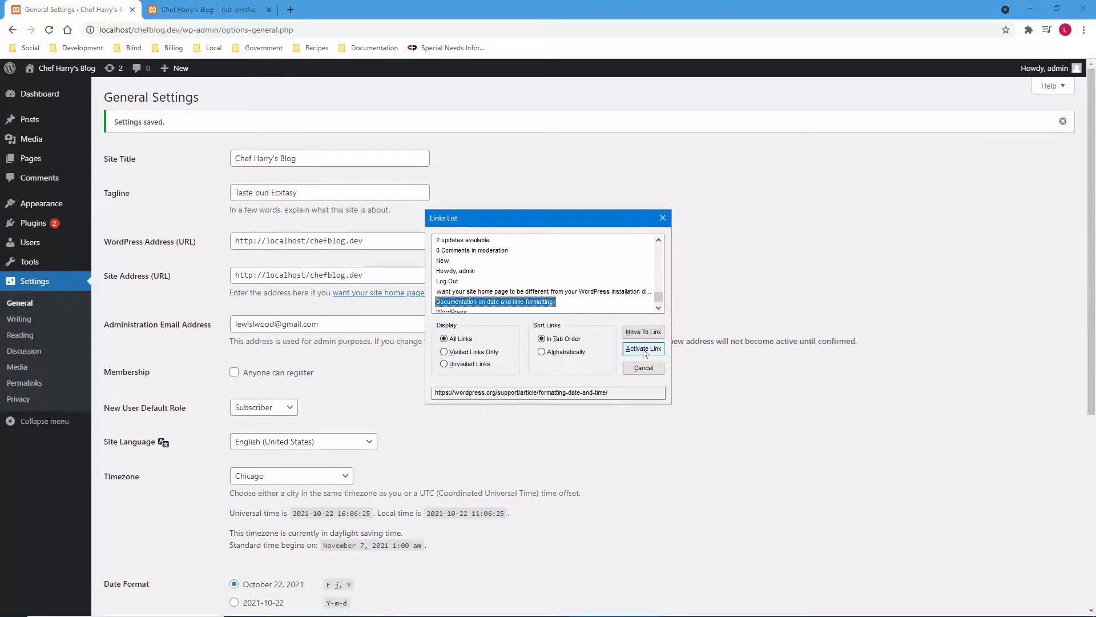
{"action": "key", "text": "Home"}
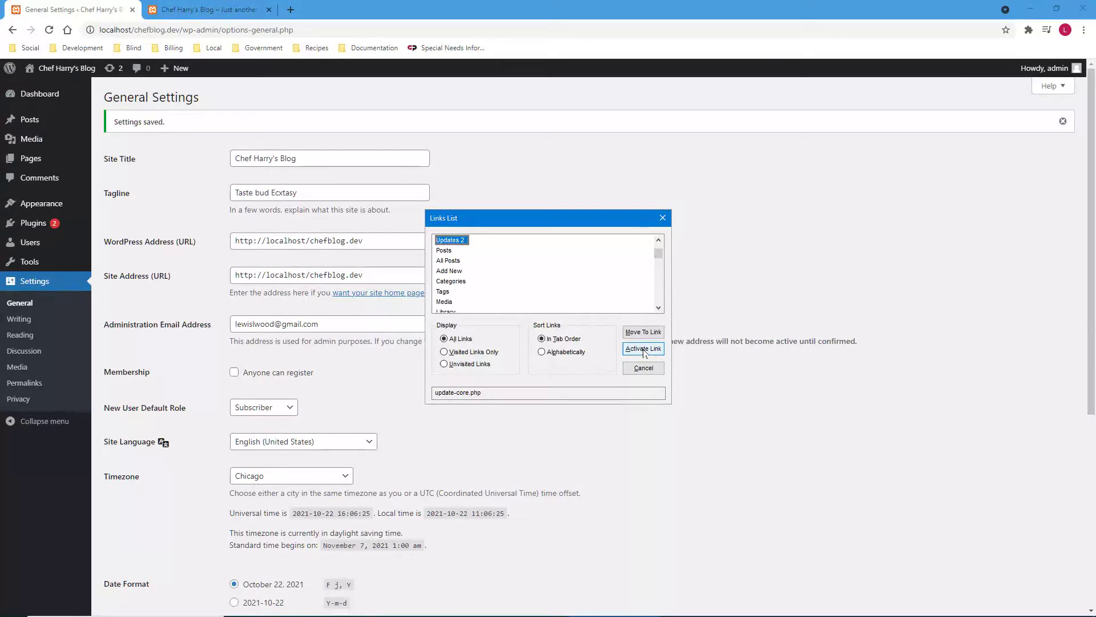
{"action": "left_click", "coordinate": [643, 350]}
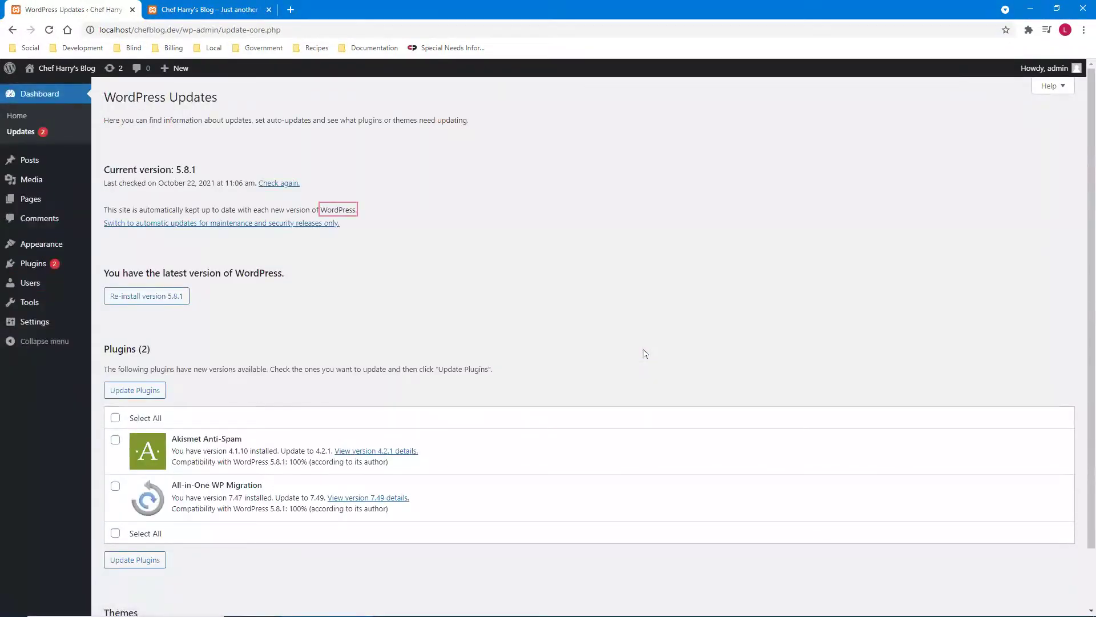
Select all plugins with available updates, Akismet Anti-Spam and All-in-One WP Migration, and update them.
{"action": "key", "text": "ctrl"}
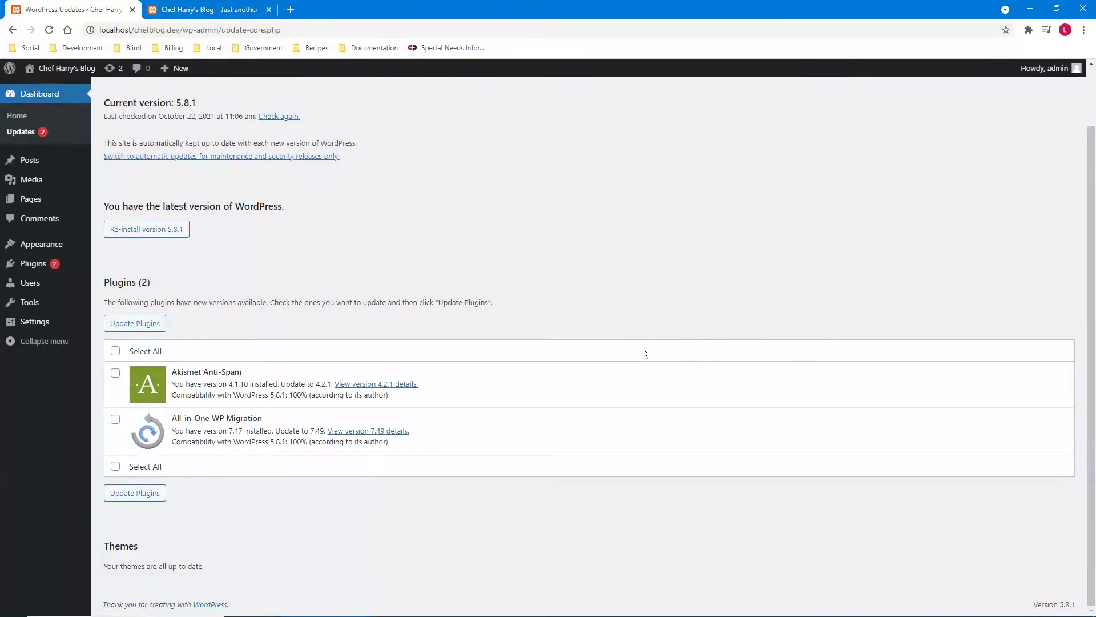
{"action": "key", "text": "Tab"}
{"action": "key", "text": "space"}
{"action": "key", "text": "Tab"}
{"action": "key", "text": "Tab"}
{"action": "key", "text": "Tab"}
{"action": "key", "text": "Tab"}
{"action": "key", "text": "Return"}
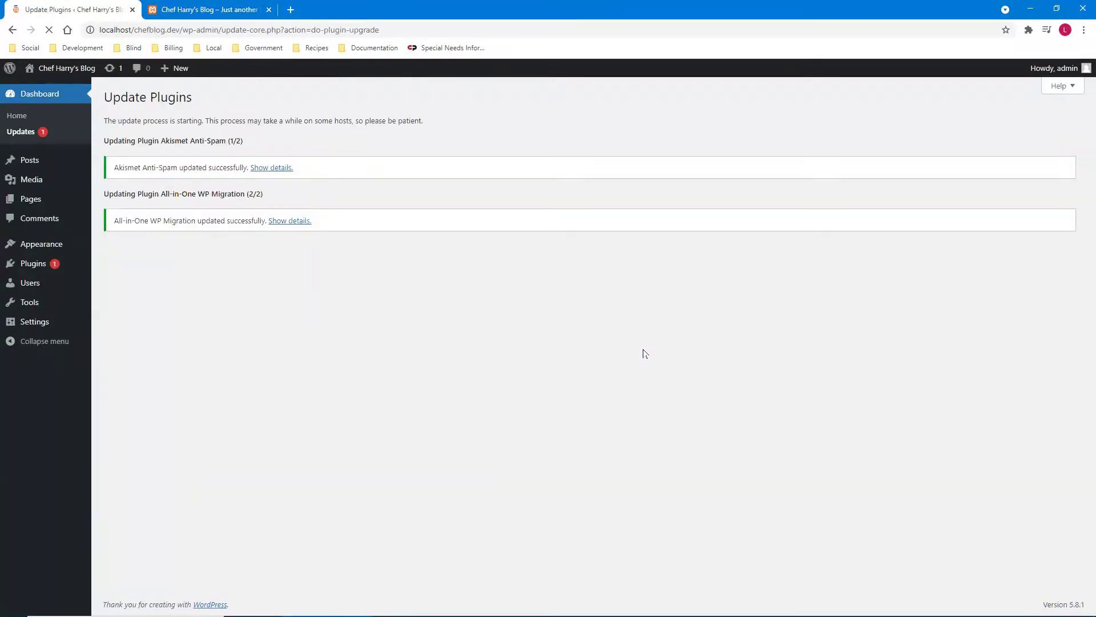
Read the results on the Update Plugins page, starting from its heading.
{"action": "left_click", "coordinate": [644, 353]}
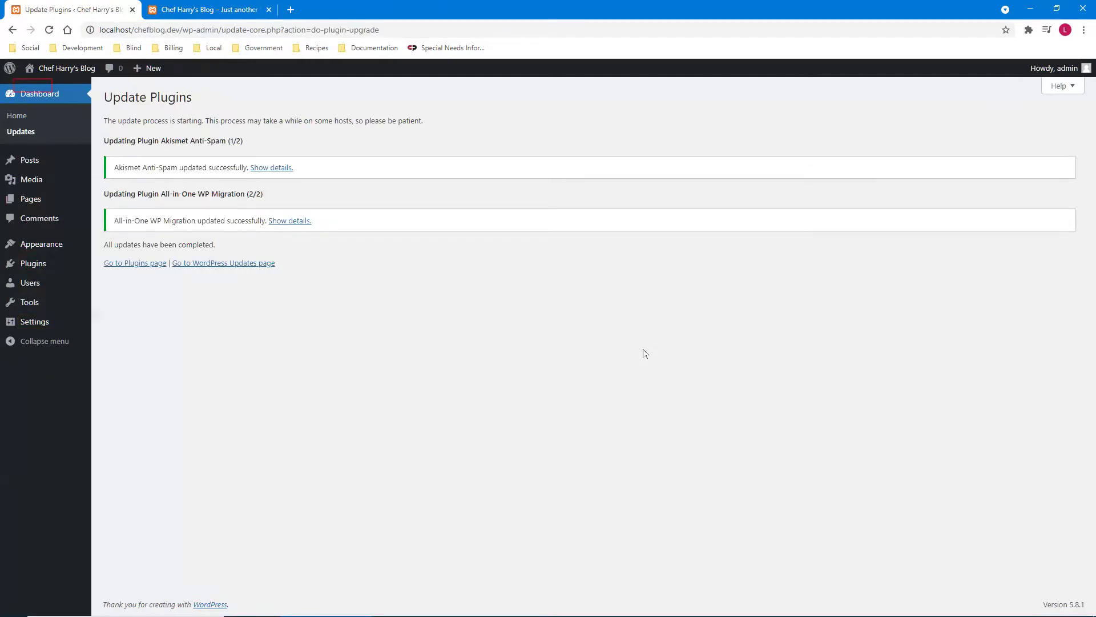
{"action": "key", "text": "d"}
{"action": "key", "text": "h"}
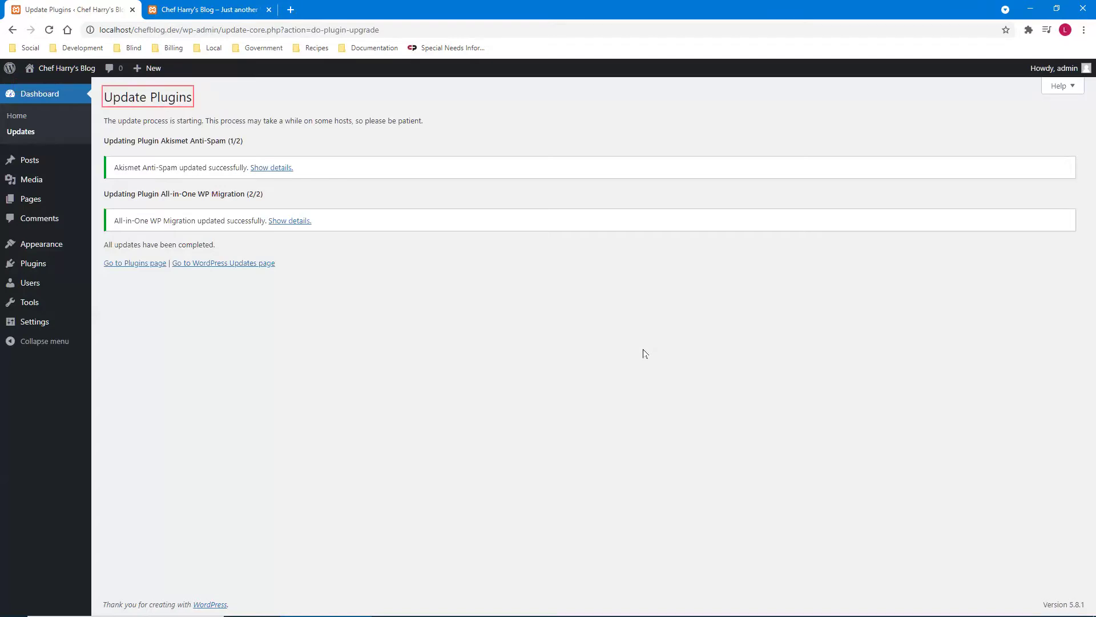
{"action": "key", "text": "Down"}
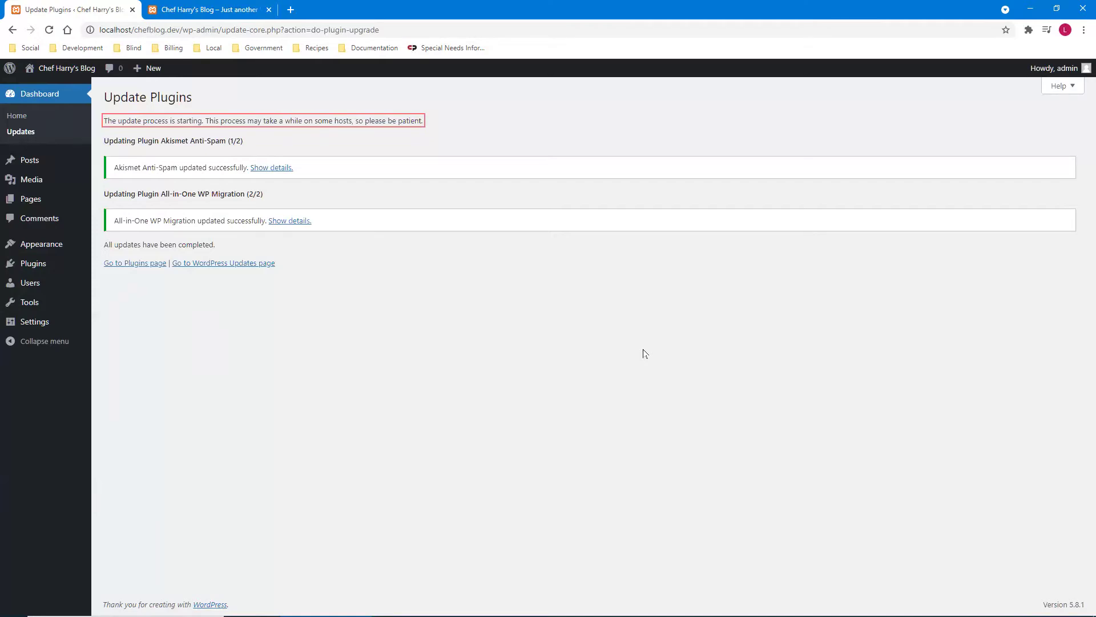
Read the individual update results for Akismet Anti-Spam and All-in-One WP Migration, through to the closing status line.
{"action": "key", "text": "Down"}
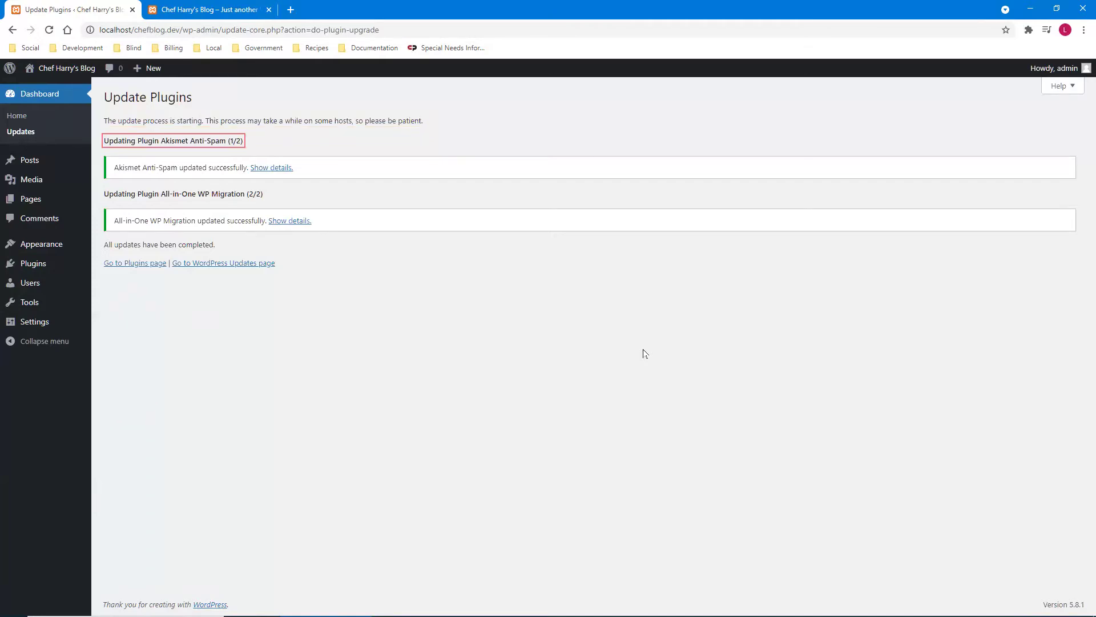
{"action": "key", "text": "Down"}
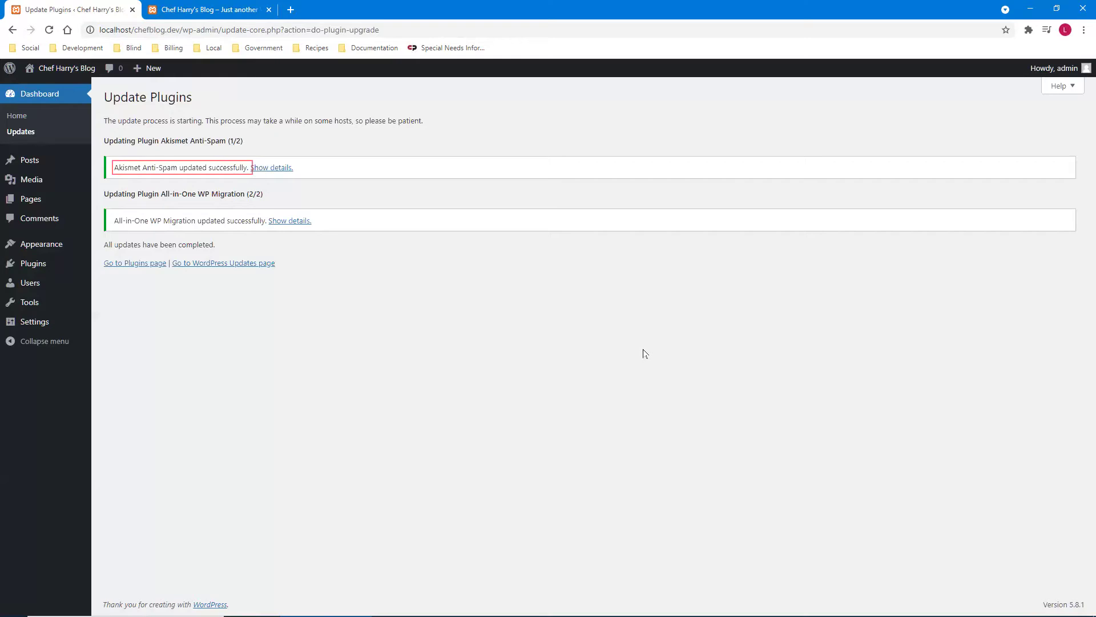
{"action": "key", "text": "Down"}
{"action": "key", "text": "Down"}
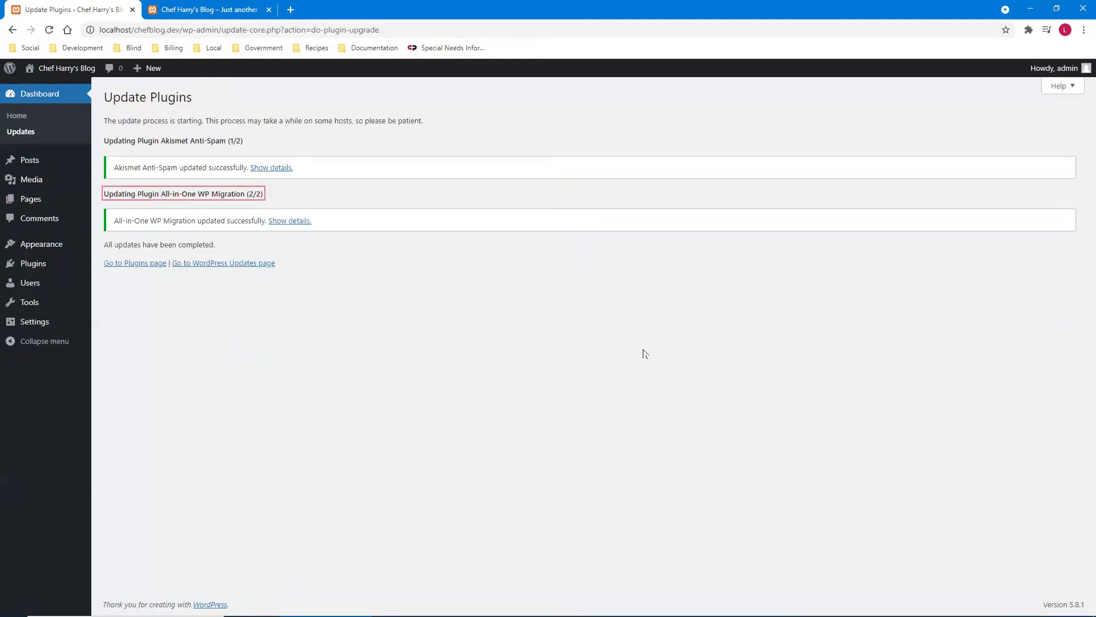
{"action": "key", "text": "Down"}
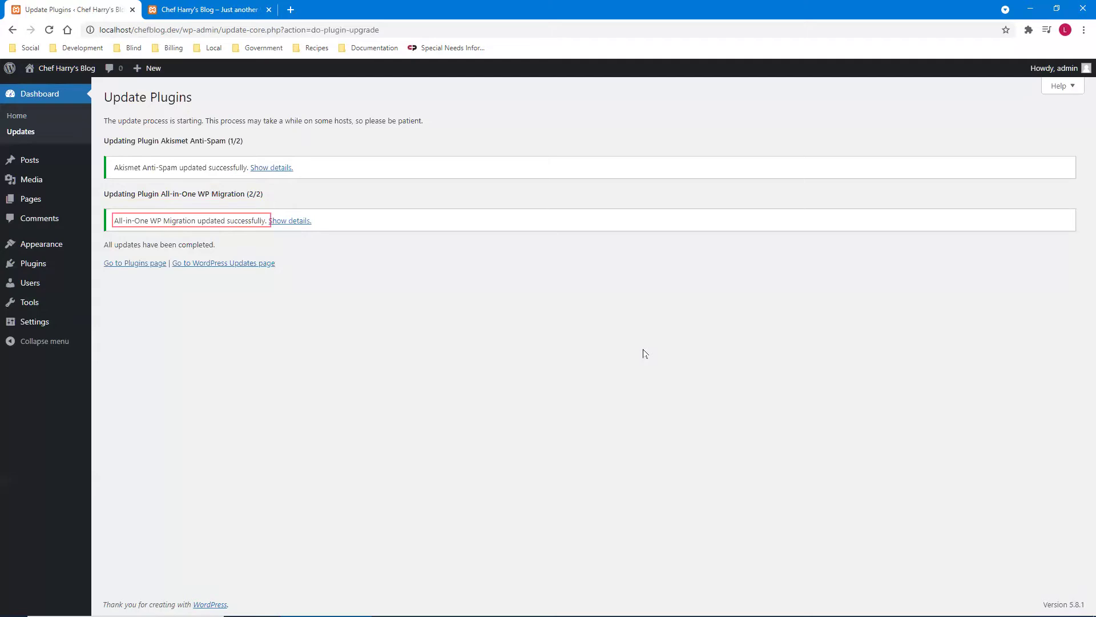
{"action": "key", "text": "Down"}
{"action": "key", "text": "Down"}
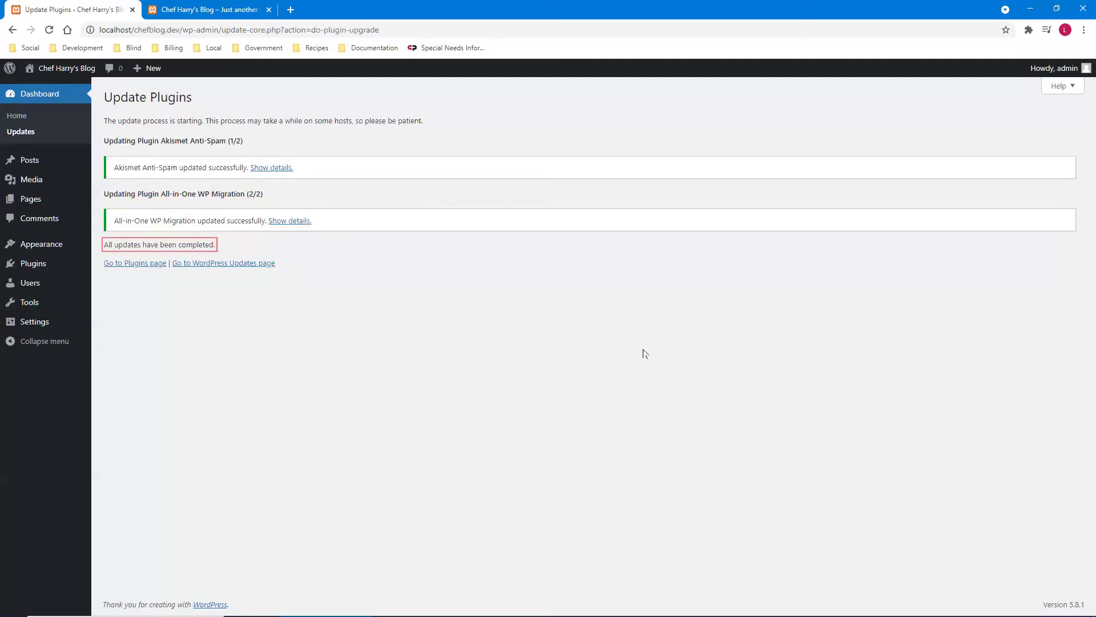
Switch to the blog's public front page and reload it.
{"action": "key", "text": "ctrl"}
{"action": "key", "text": "ctrl+Tab"}
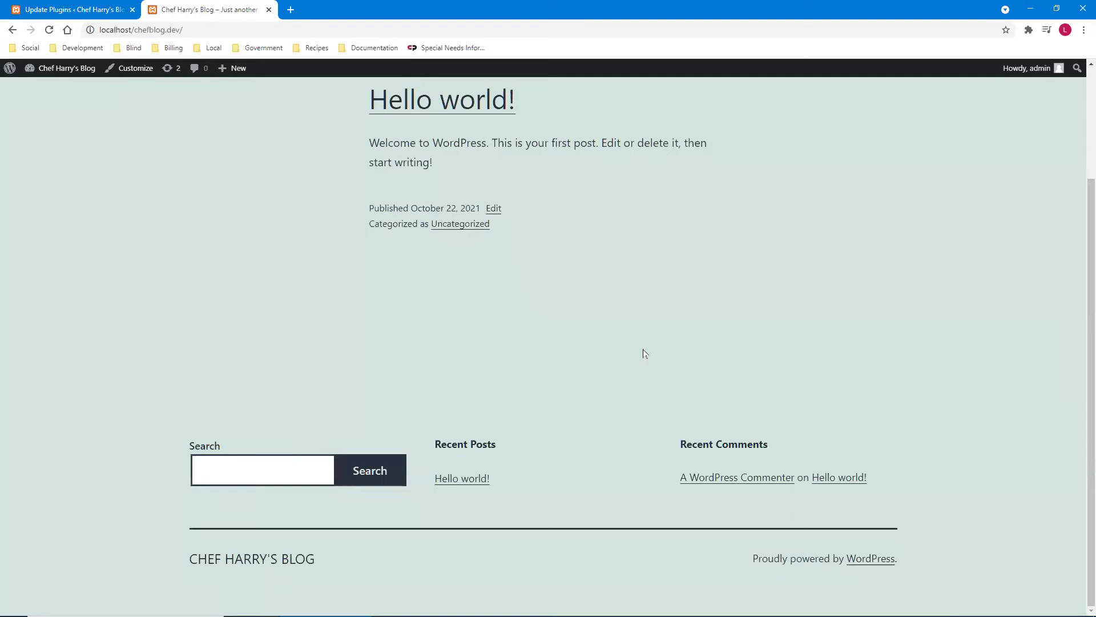
{"action": "key", "text": "F5"}
Go through the links on the blog's front page down to the WordPress link in the footer.
{"action": "key", "text": "Tab"}
{"action": "key", "text": "Tab"}
{"action": "key", "text": "Tab"}
{"action": "key", "text": "Tab"}
{"action": "key", "text": "Tab"}
{"action": "key", "text": "Tab"}
{"action": "key", "text": "Tab"}
{"action": "key", "text": "Tab"}
{"action": "key", "text": "Tab"}
{"action": "key", "text": "Tab"}
{"action": "key", "text": "Tab"}
{"action": "key", "text": "Tab"}
{"action": "key", "text": "Tab"}
{"action": "key", "text": "Tab"}
{"action": "key", "text": "Tab"}
{"action": "key", "text": "Tab"}
{"action": "key", "text": "Tab"}
{"action": "key", "text": "Tab"}
{"action": "key", "text": "Tab"}
{"action": "key", "text": "Tab"}
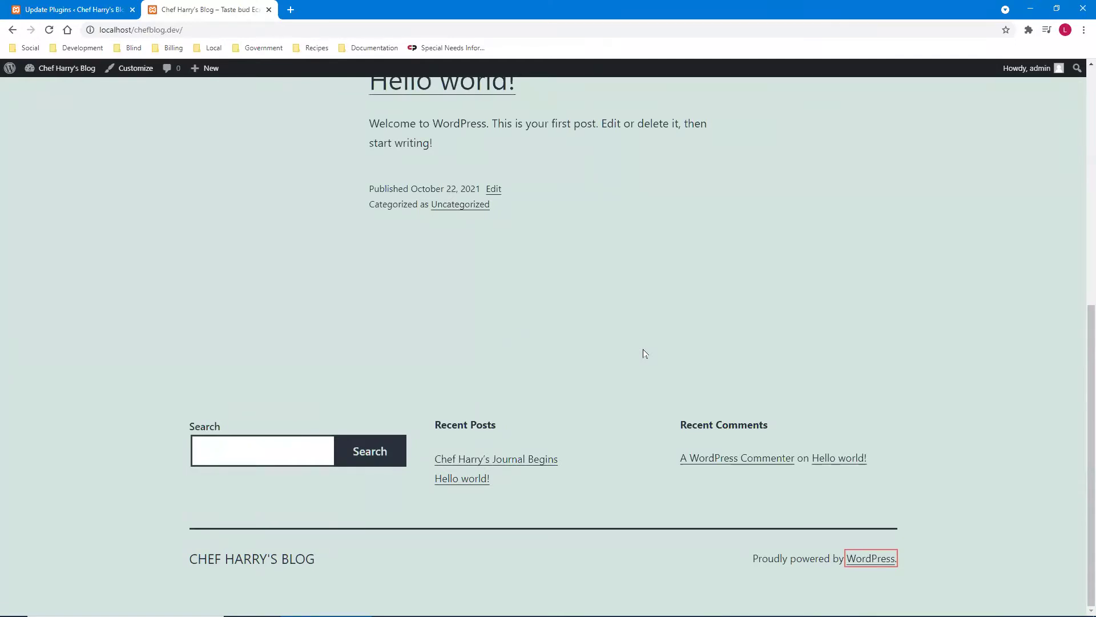
{"action": "key", "text": "ctrl"}
Look through the post headings on the front page and return to "Chef Harry's Journal Begins".
{"action": "scroll", "coordinate": [644, 353], "scroll_direction": "up", "scroll_amount": 6}
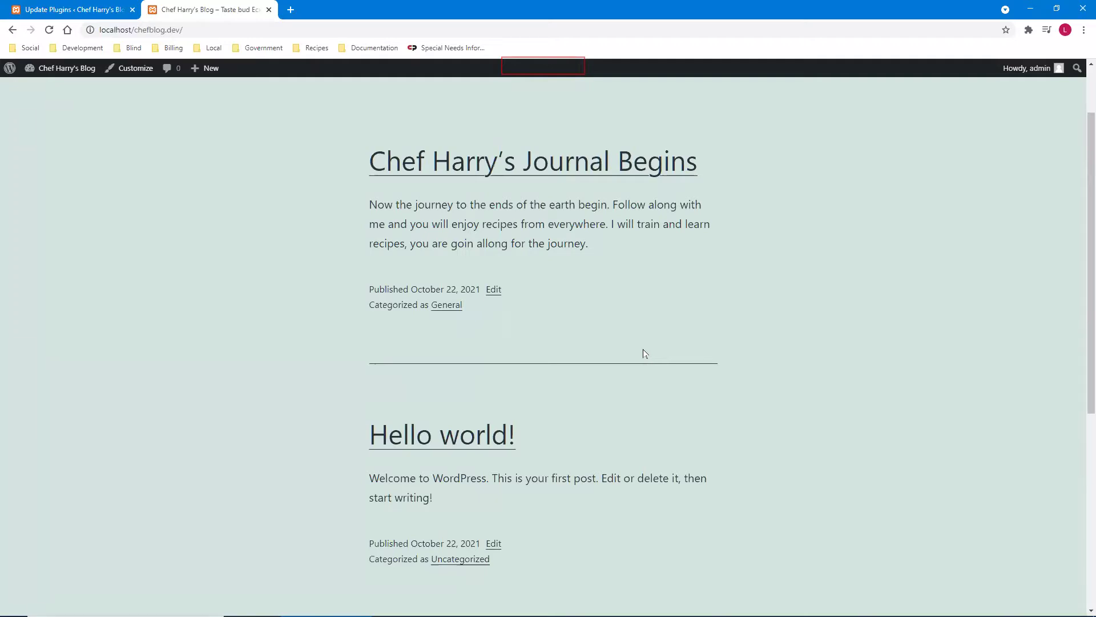
{"action": "key", "text": "h"}
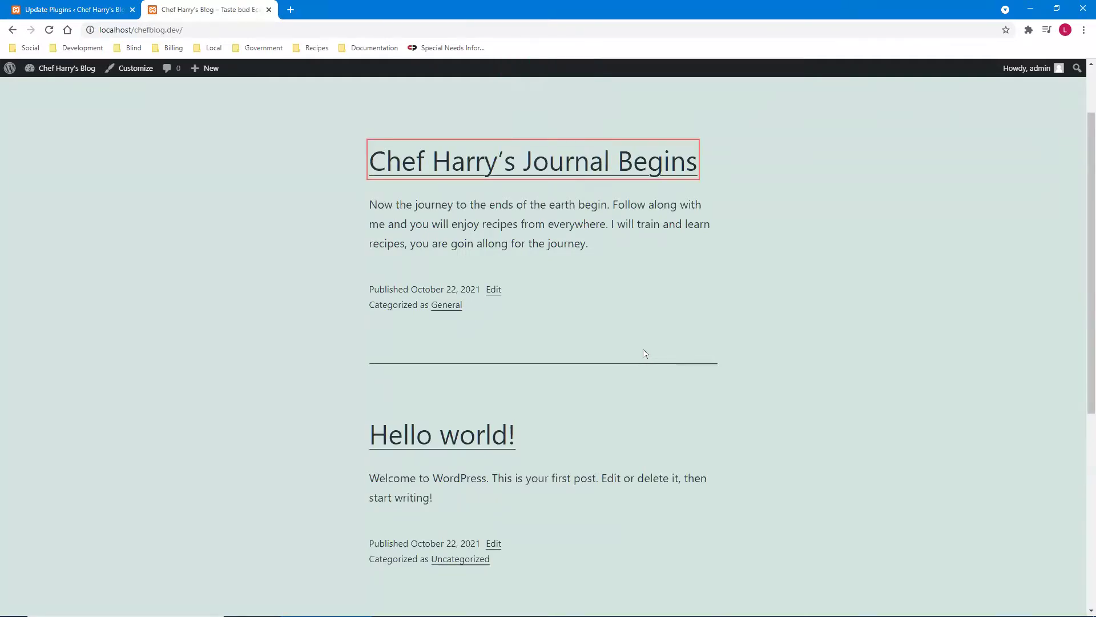
{"action": "key", "text": "h"}
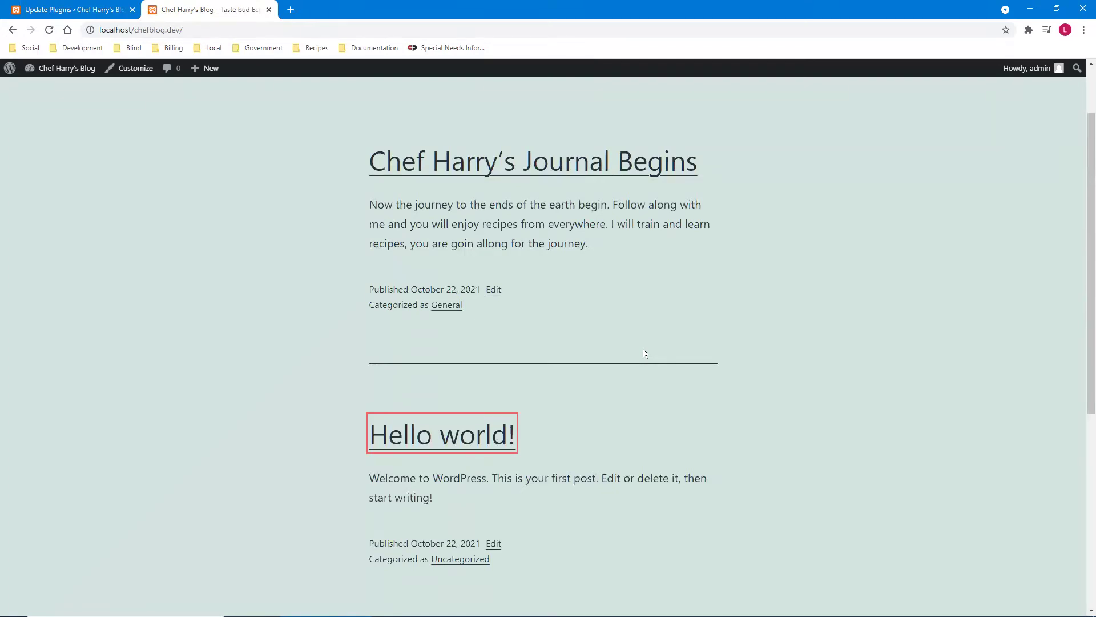
{"action": "key", "text": "shift+h"}
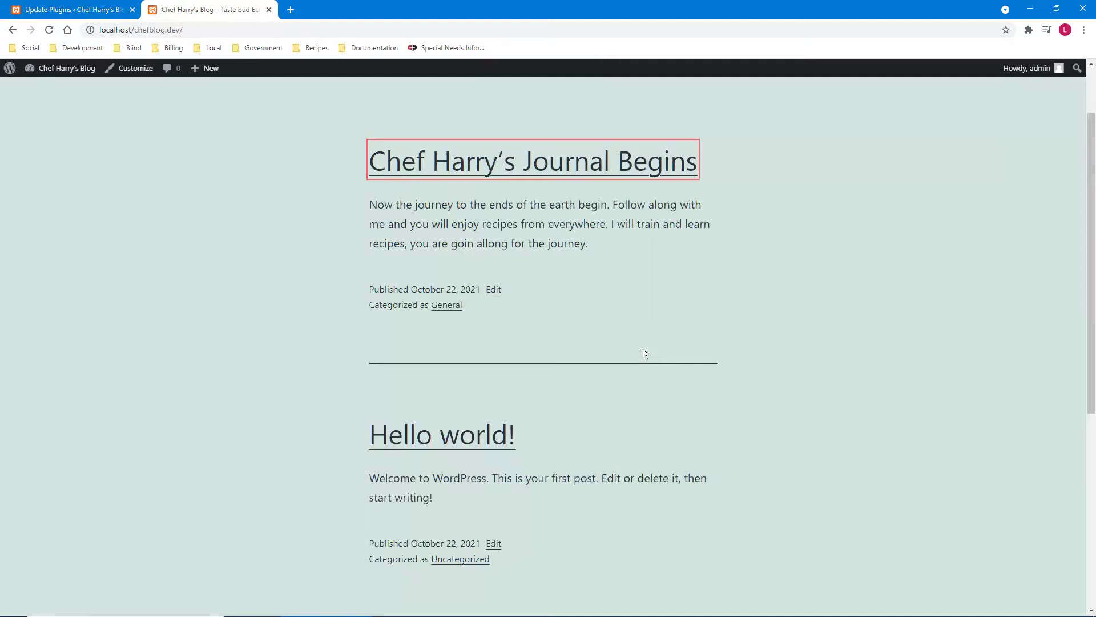
Read the text, publication date, Edit link and category of the "Chef Harry's Journal Begins" post.
{"action": "key", "text": "Down"}
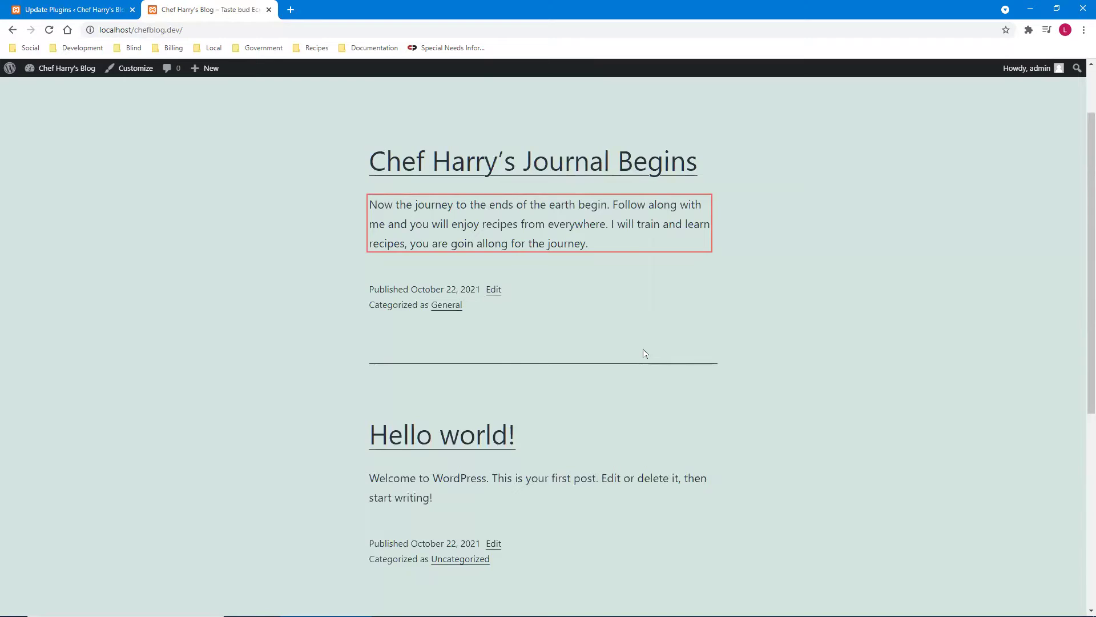
{"action": "key", "text": "Down"}
{"action": "key", "text": "Down"}
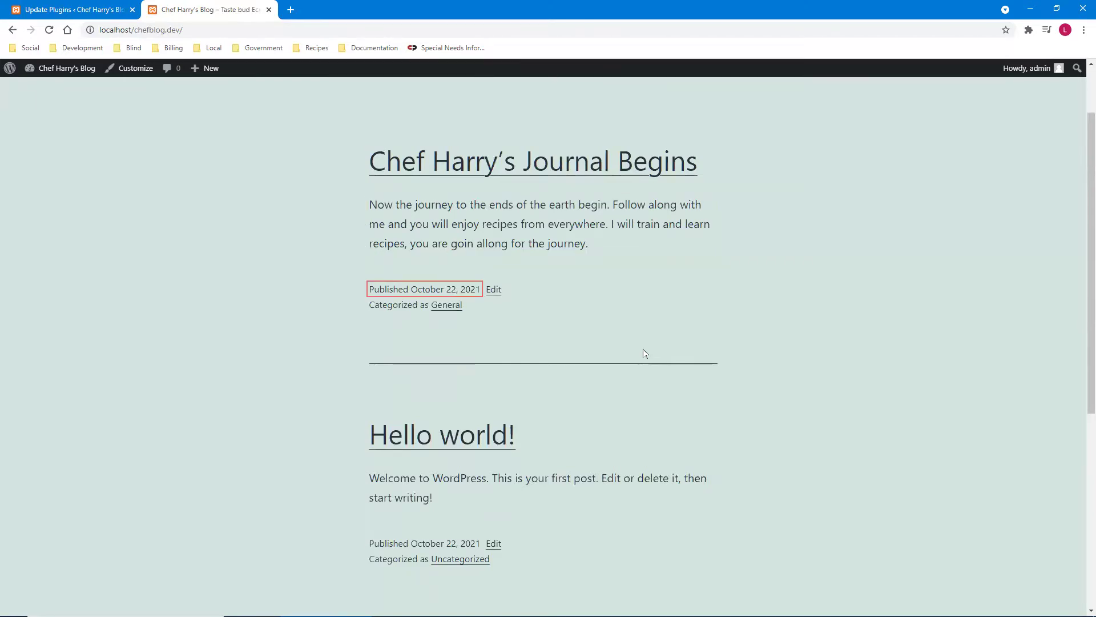
{"action": "key", "text": "Down"}
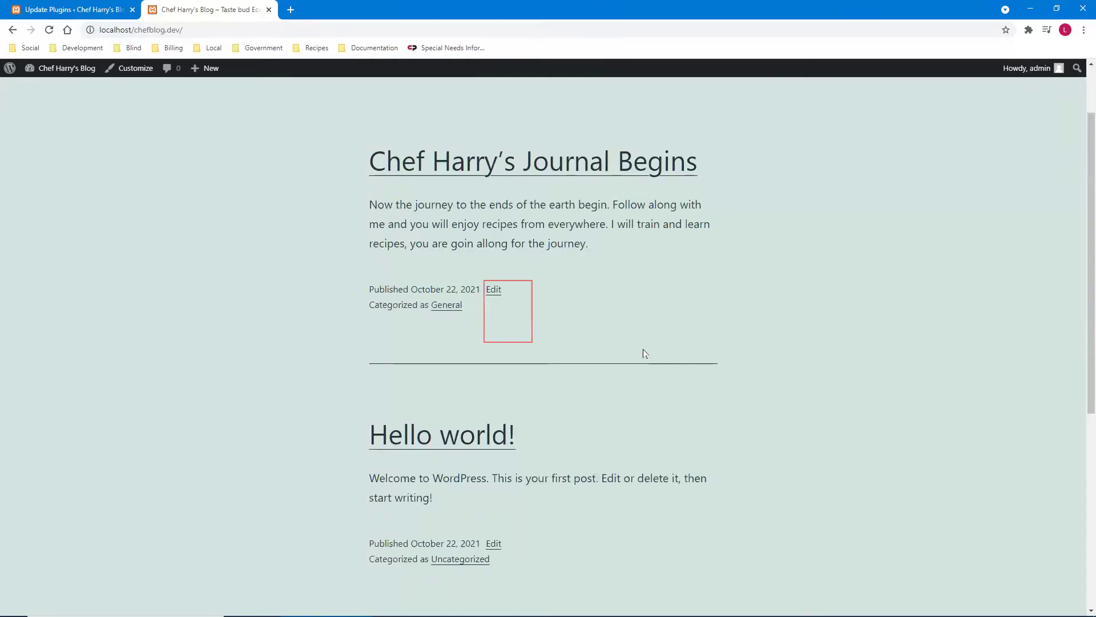
{"action": "key", "text": "Down"}
{"action": "key", "text": "Down"}
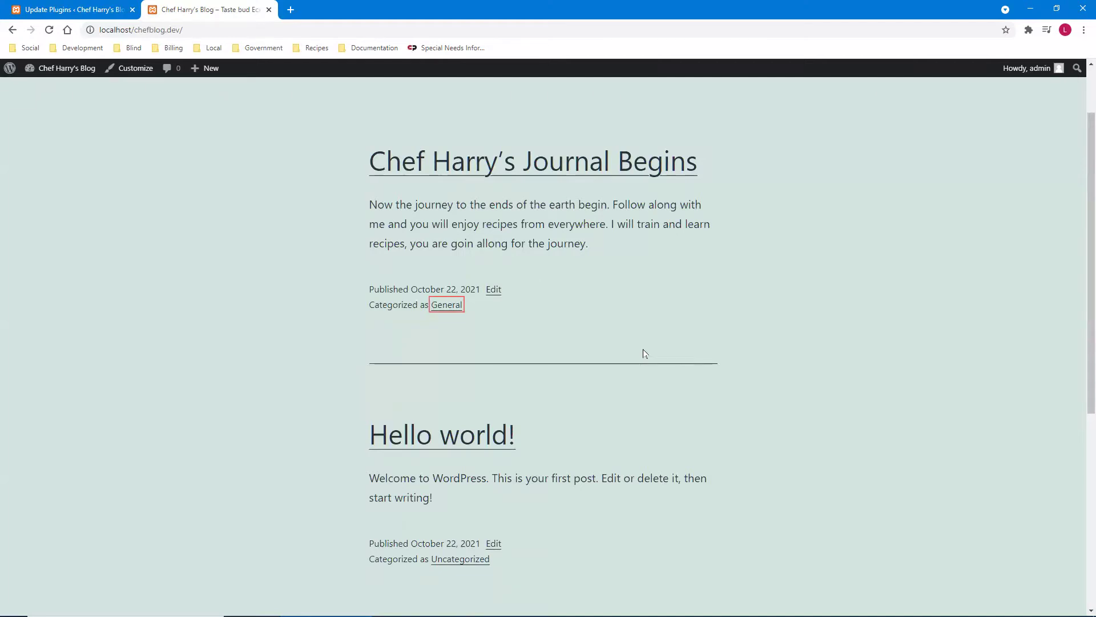
{"action": "key", "text": "Down"}
{"action": "key", "text": "Up"}
{"action": "key", "text": "Up"}
{"action": "key", "text": "Down"}
{"action": "key", "text": "Up"}
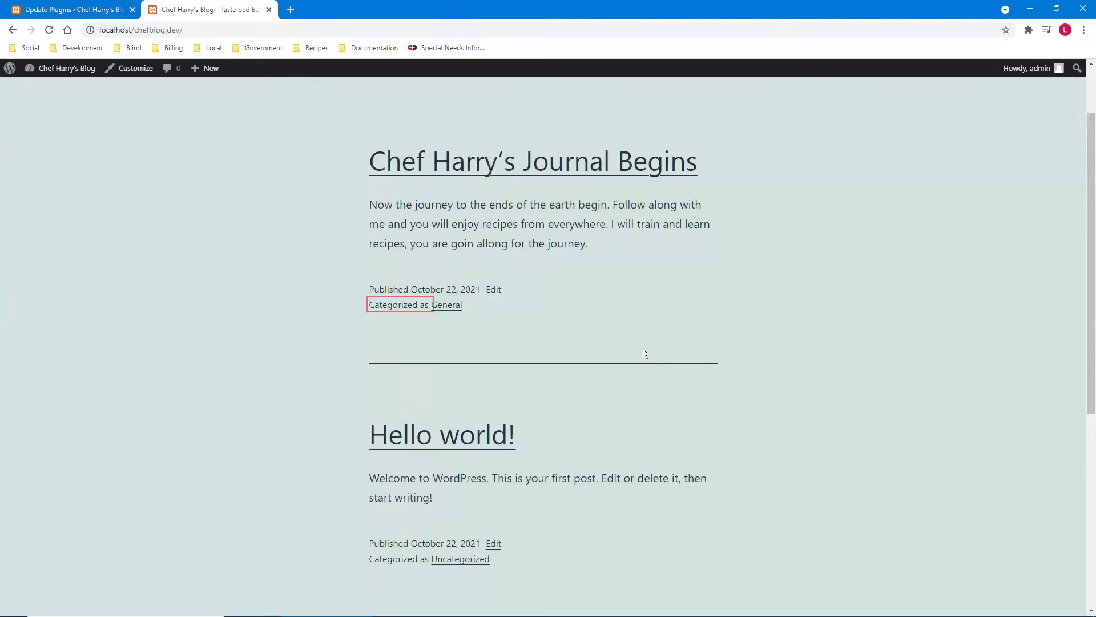
{"action": "key", "text": "Up"}
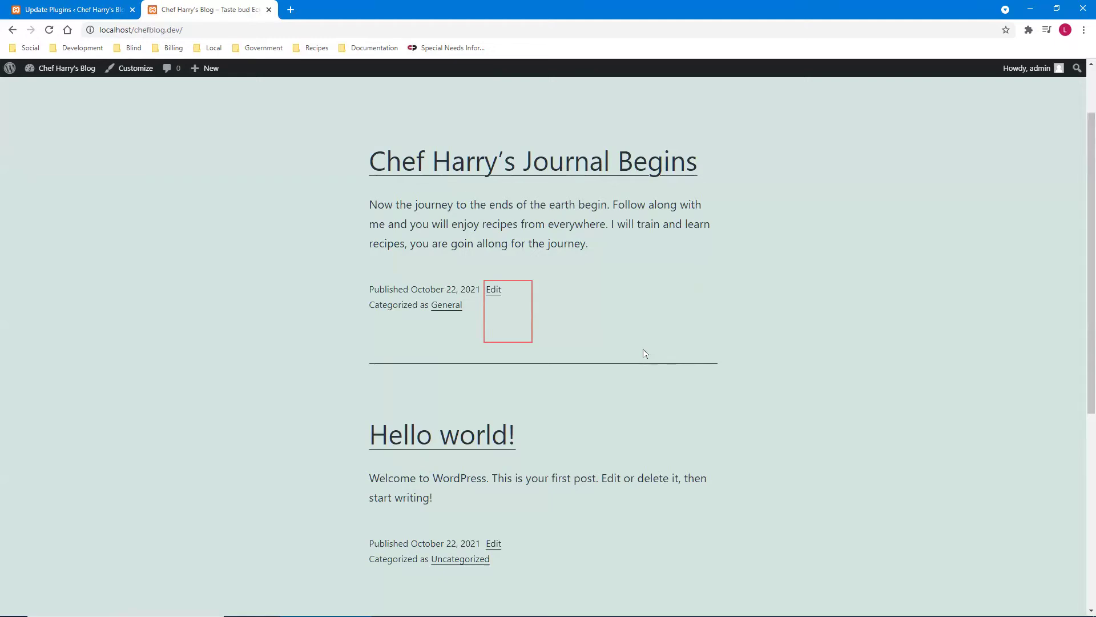
Copy the blog's address and open localhost/chefblog.dev/ in a new incognito window.
{"action": "key", "text": "ctrl+l"}
{"action": "key", "text": "ctrl+c"}
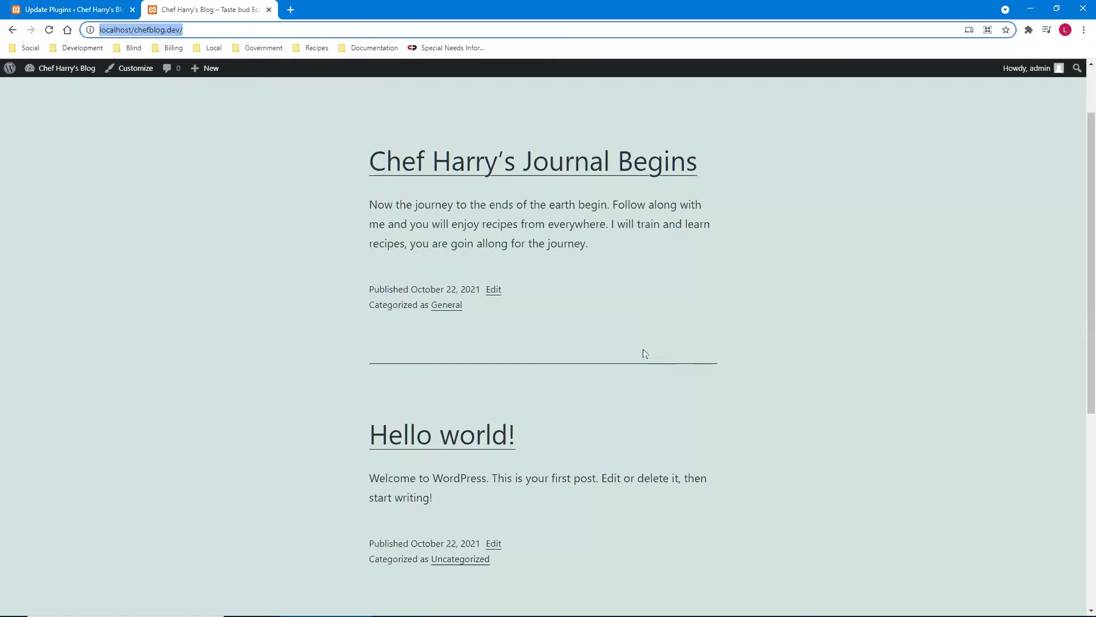
{"action": "key", "text": "ctrl+shift+n"}
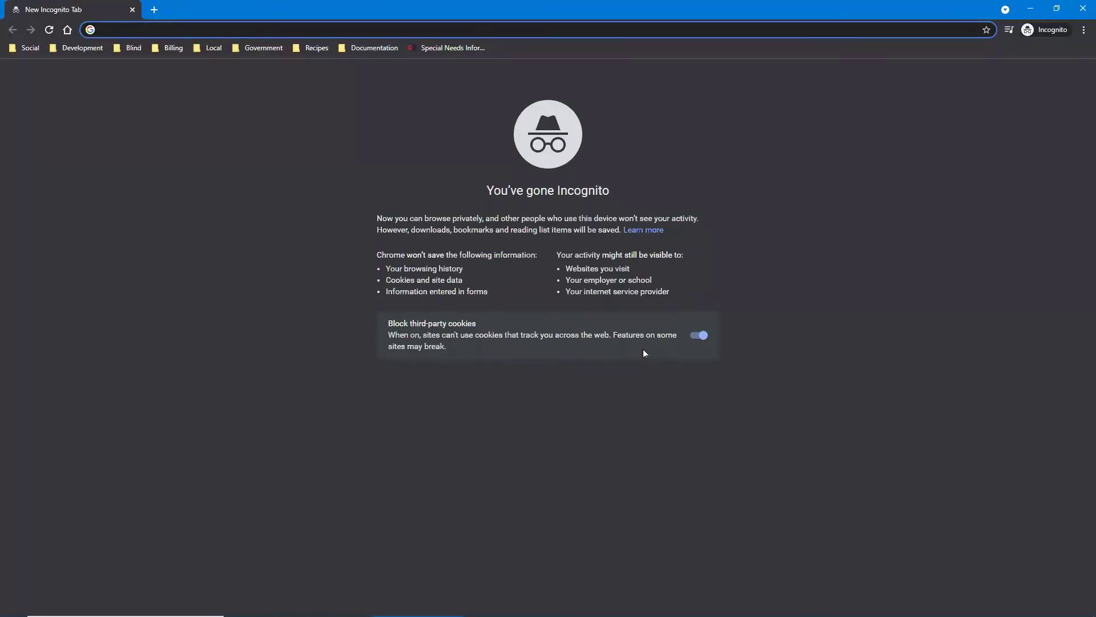
{"action": "left_click", "coordinate": [644, 353]}
{"action": "key", "text": "ctrl+v"}
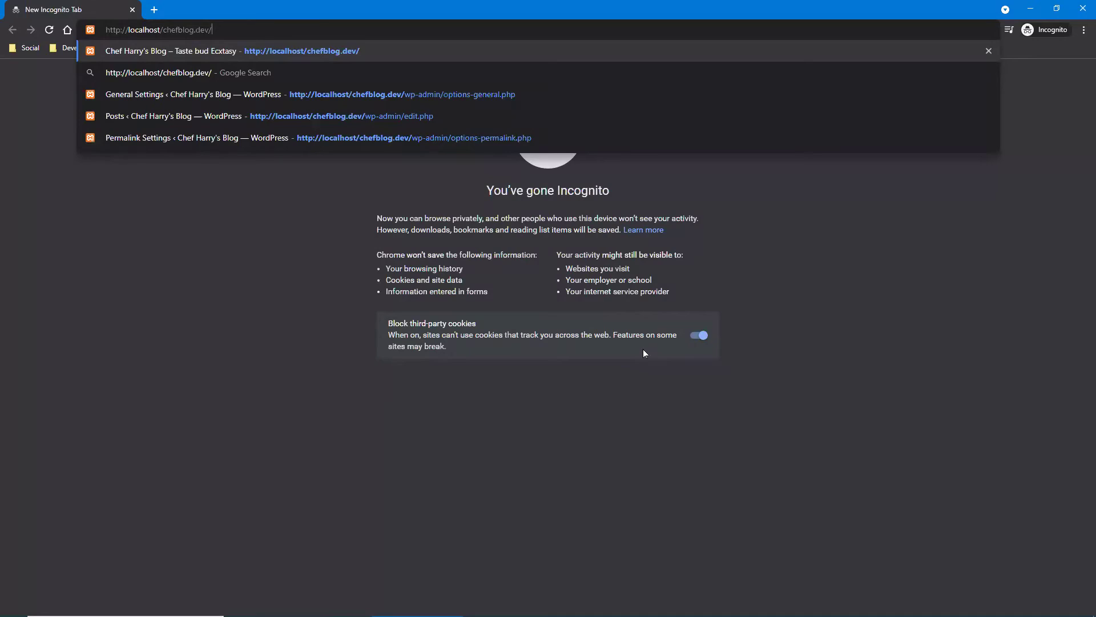
{"action": "key", "text": "Return"}
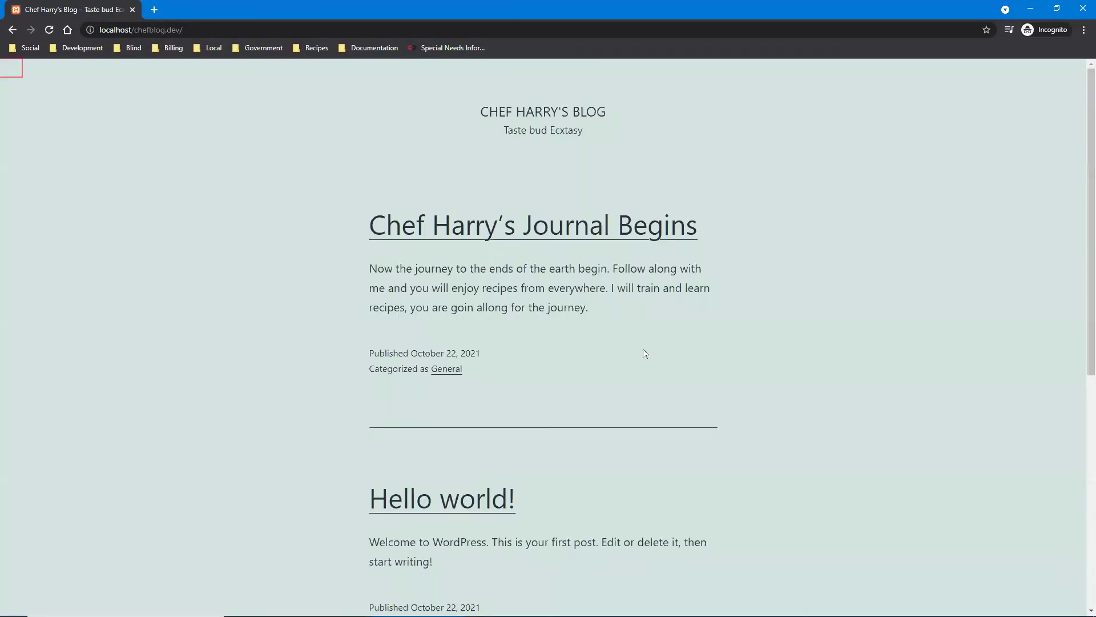
Read the logged-out front page from its tagline through the first post's text, date and category.
{"action": "key", "text": "ctrl+End"}
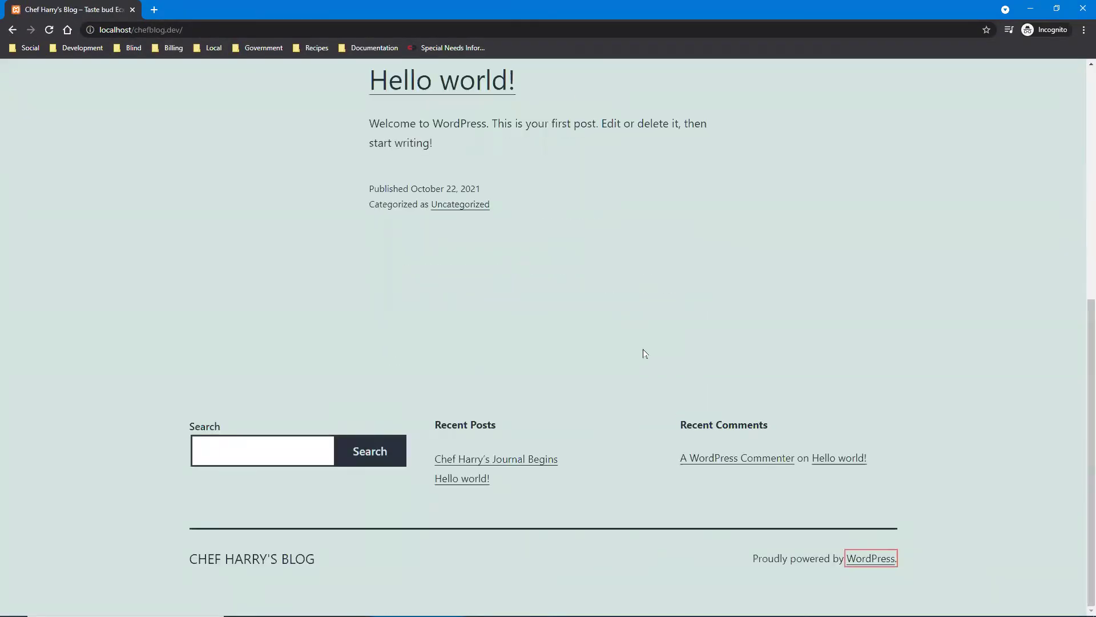
{"action": "key", "text": "ctrl"}
{"action": "key", "text": "ctrl+Home"}
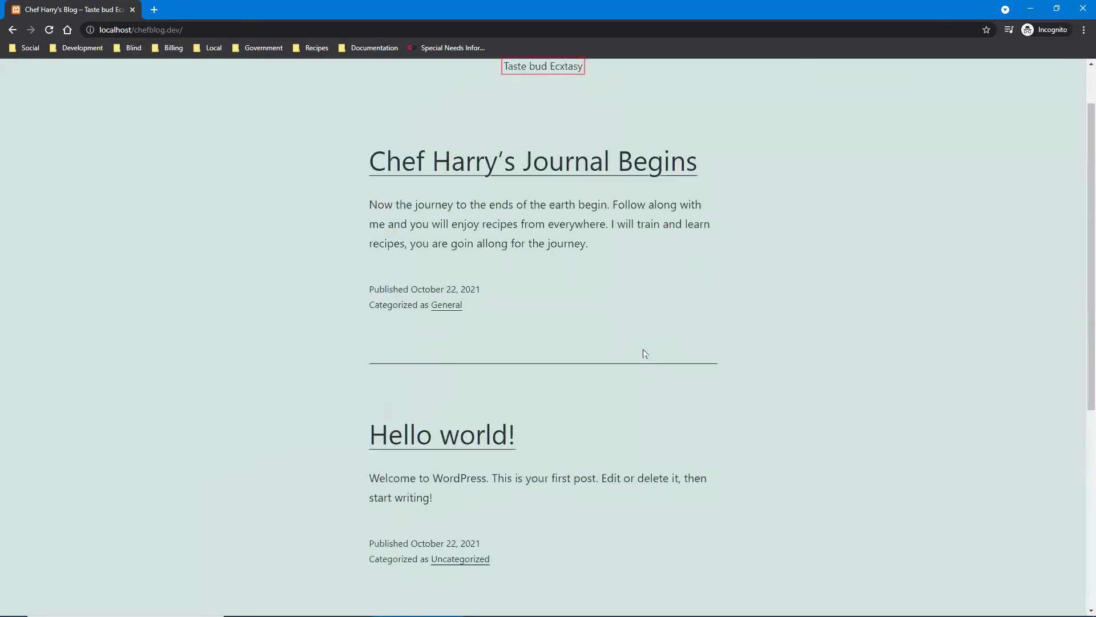
{"action": "key", "text": "Down"}
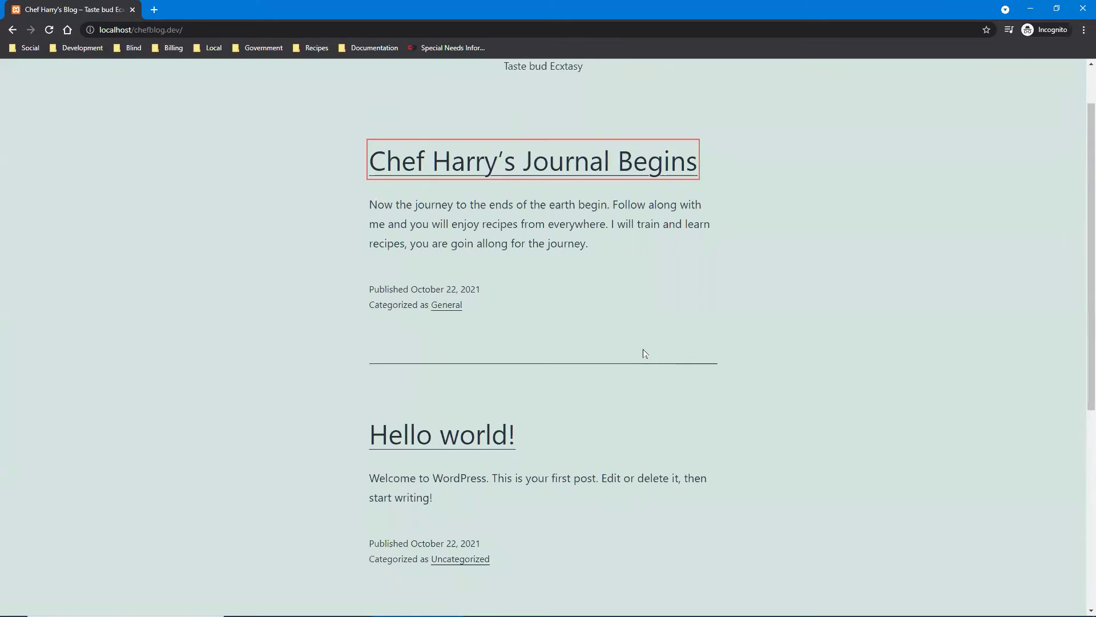
{"action": "key", "text": "Down"}
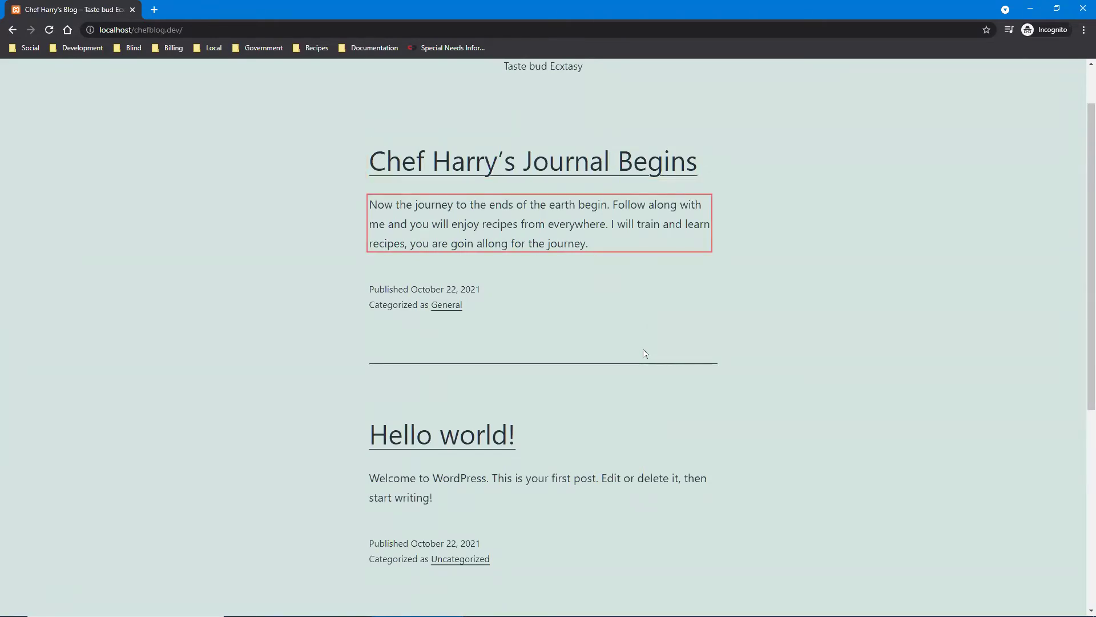
{"action": "key", "text": "Down"}
{"action": "key", "text": "Down"}
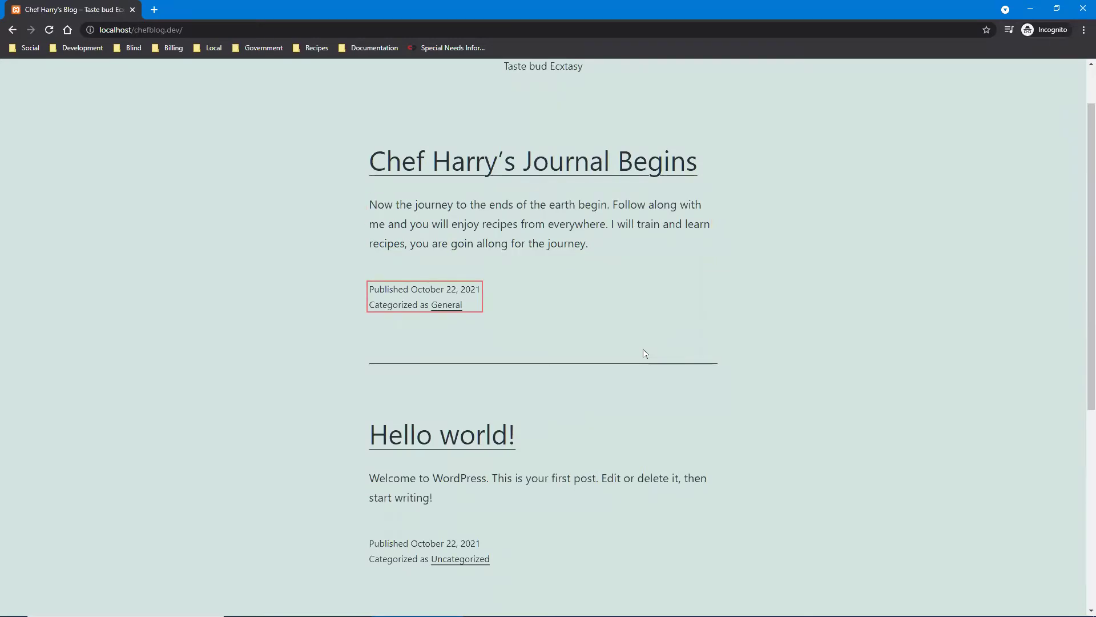
Check the links a visitor can reach around the first post, up to the blog title.
{"action": "key", "text": "Tab"}
{"action": "key", "text": "Tab"}
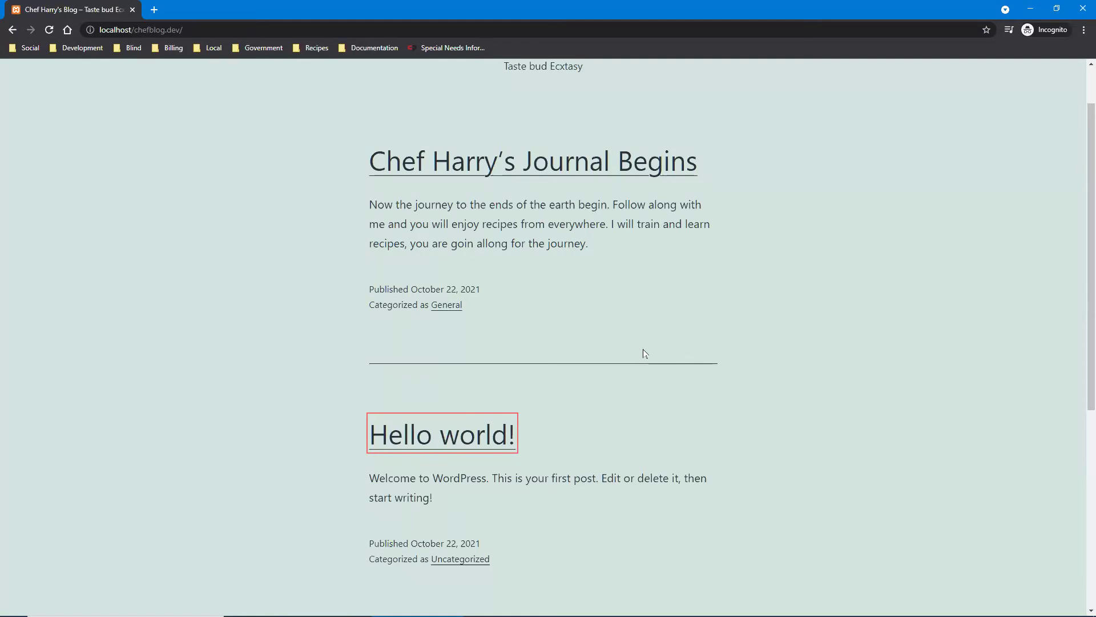
{"action": "key", "text": "shift+Tab"}
{"action": "key", "text": "shift+Tab"}
{"action": "key", "text": "shift+Tab"}
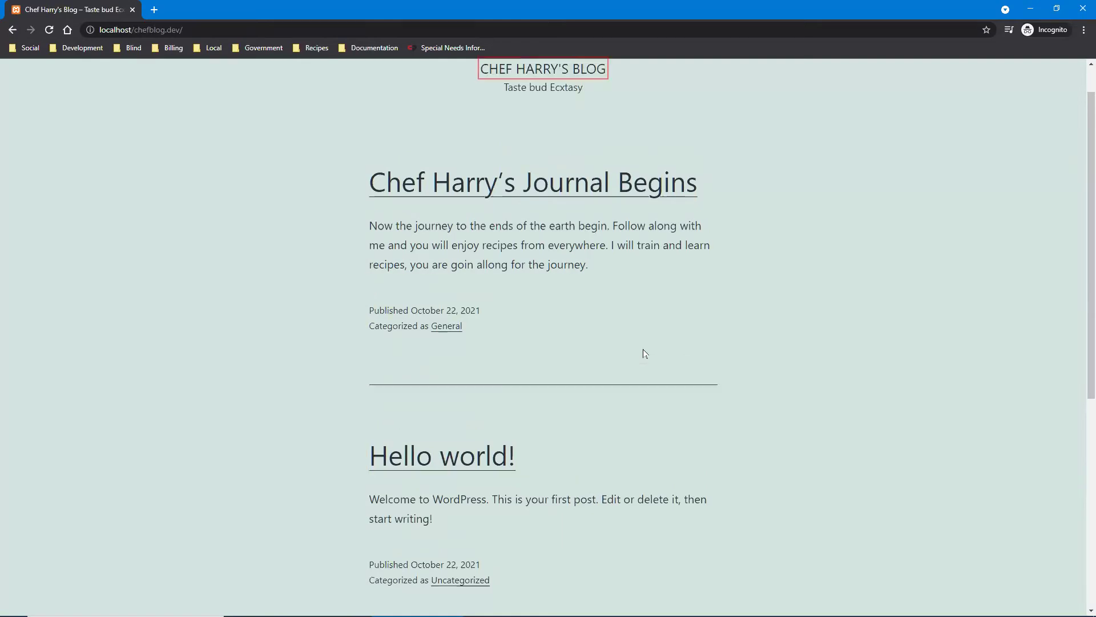
{"action": "key", "text": "Tab"}
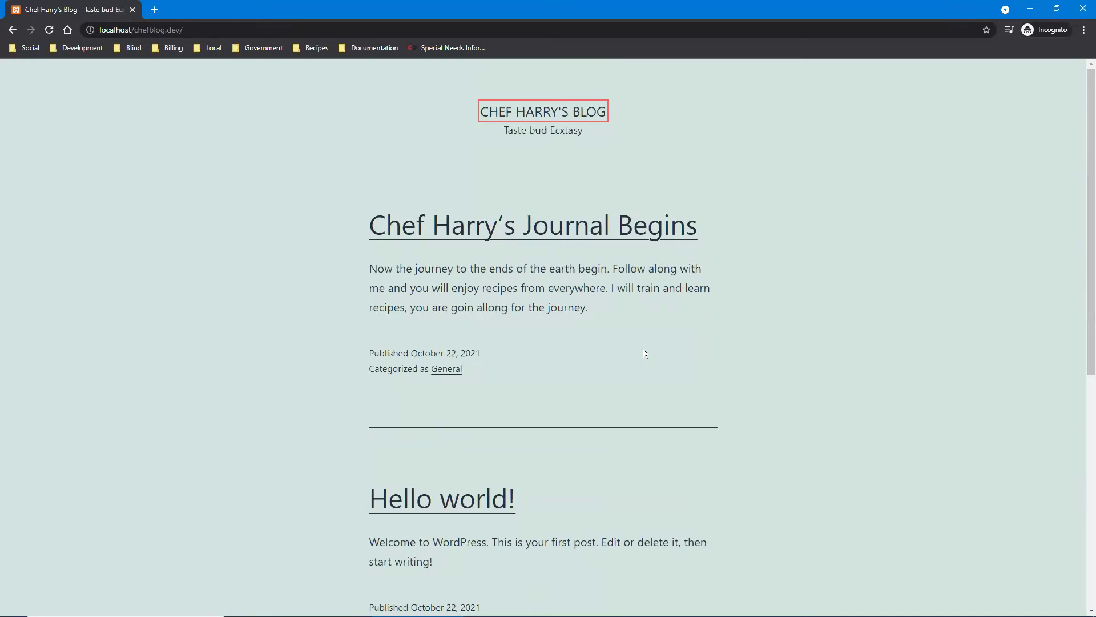
Return to the WordPress admin tab and start a new page using the Add New link for Pages.
{"action": "key", "text": "alt+Tab"}
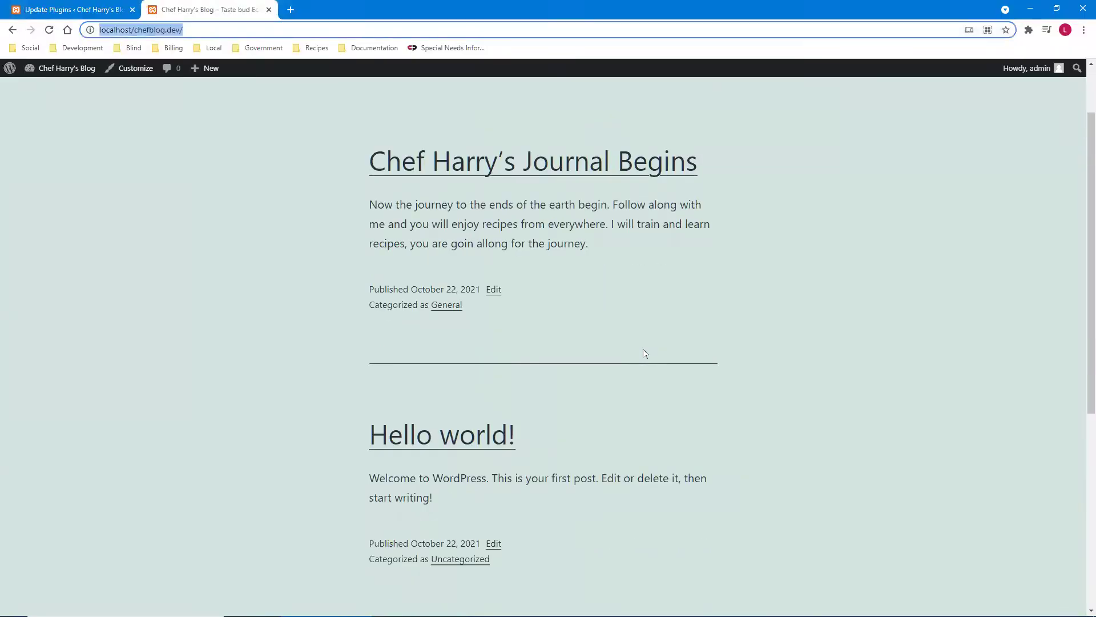
{"action": "key", "text": "ctrl+shift+Tab"}
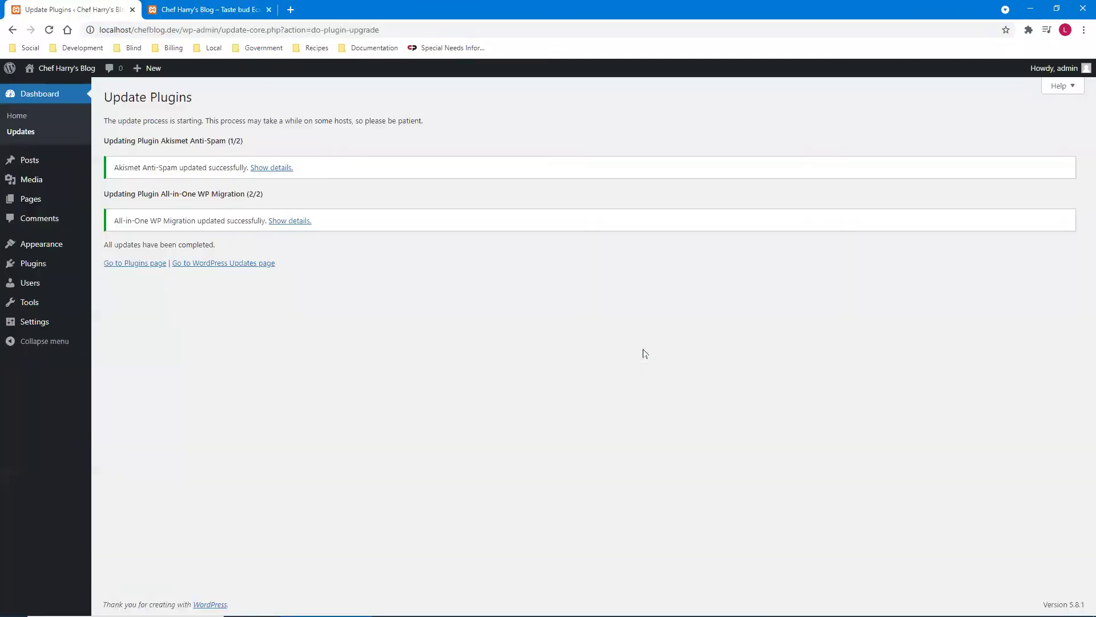
{"action": "left_click", "coordinate": [644, 354]}
{"action": "key", "text": "Insert+F7"}
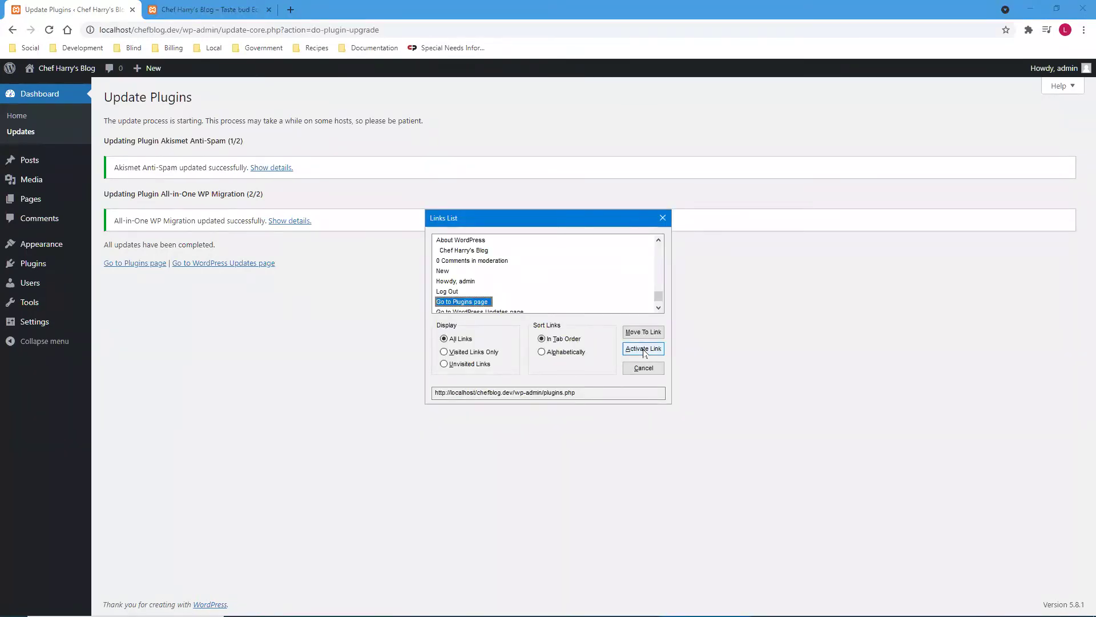
{"action": "key", "text": "p"}
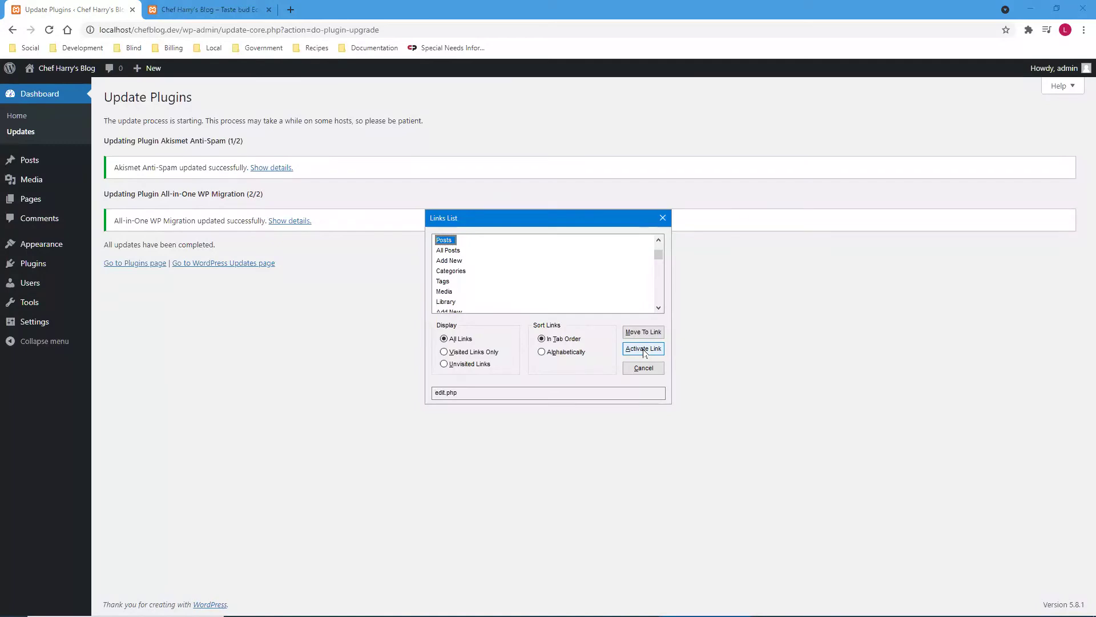
{"action": "key", "text": "p"}
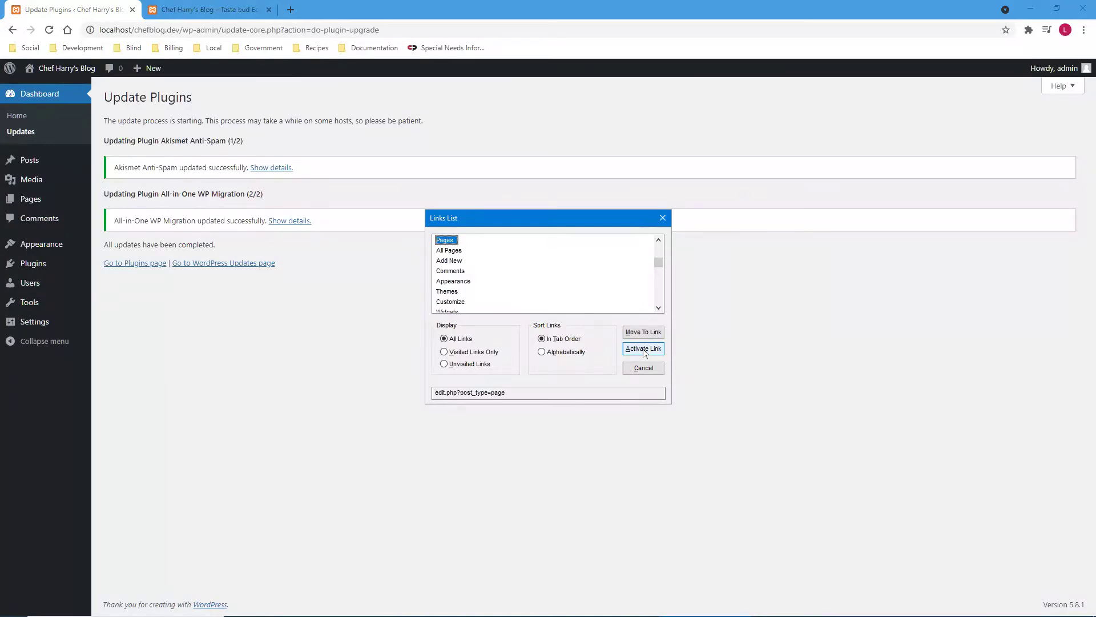
{"action": "key", "text": "Down"}
{"action": "key", "text": "Down"}
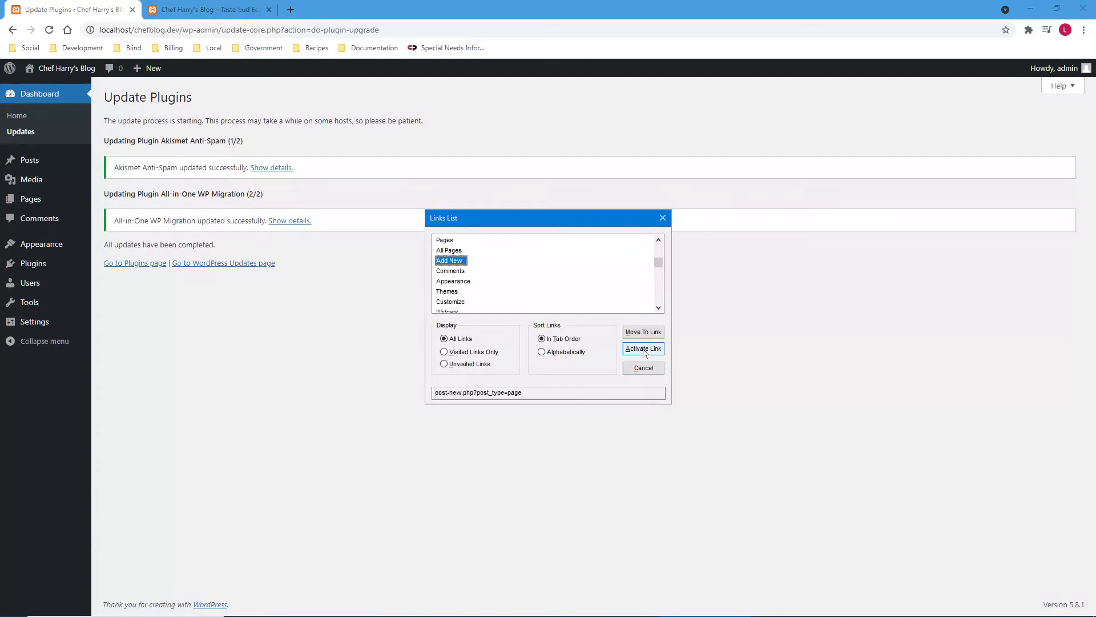
{"action": "left_click", "coordinate": [643, 350]}
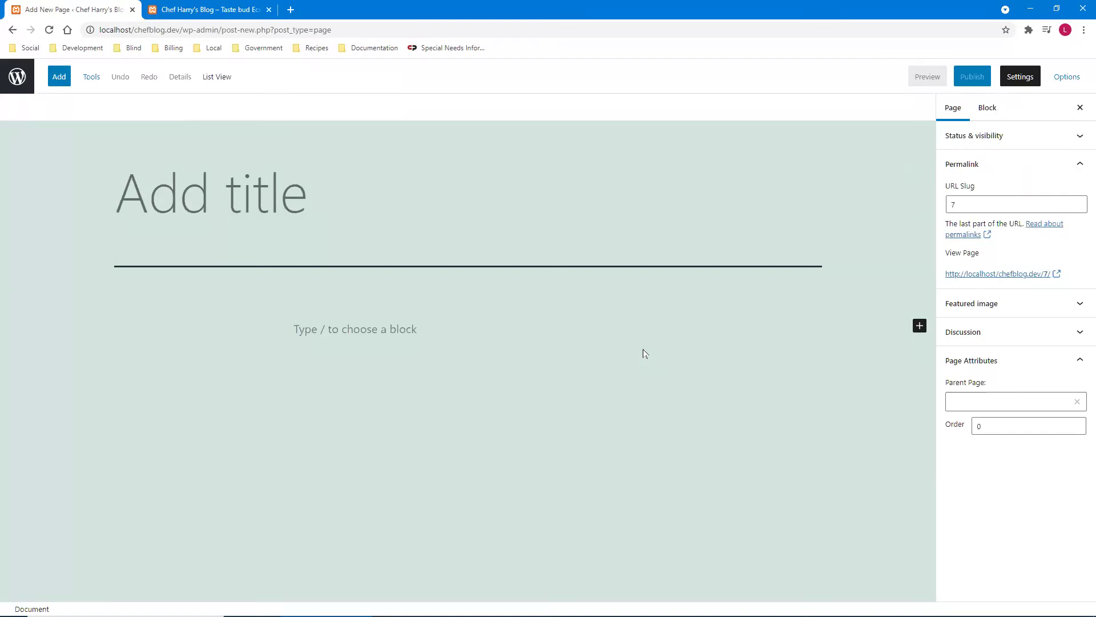
Title the new page "About Me" and move into its empty paragraph block.
{"action": "type", "text": "About "}
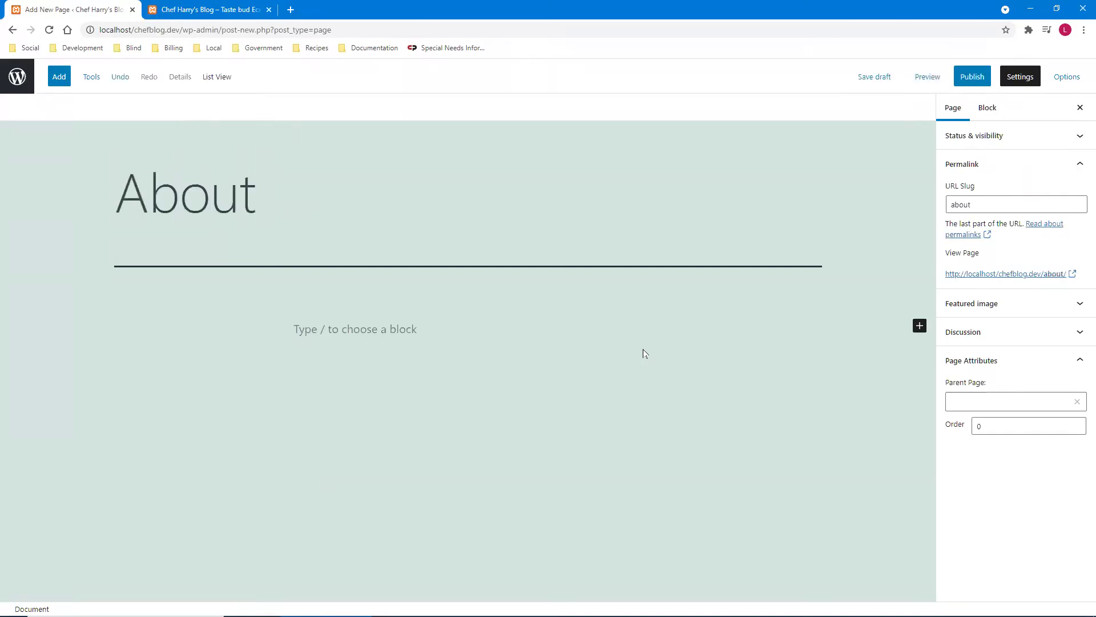
{"action": "type", "text": "Me"}
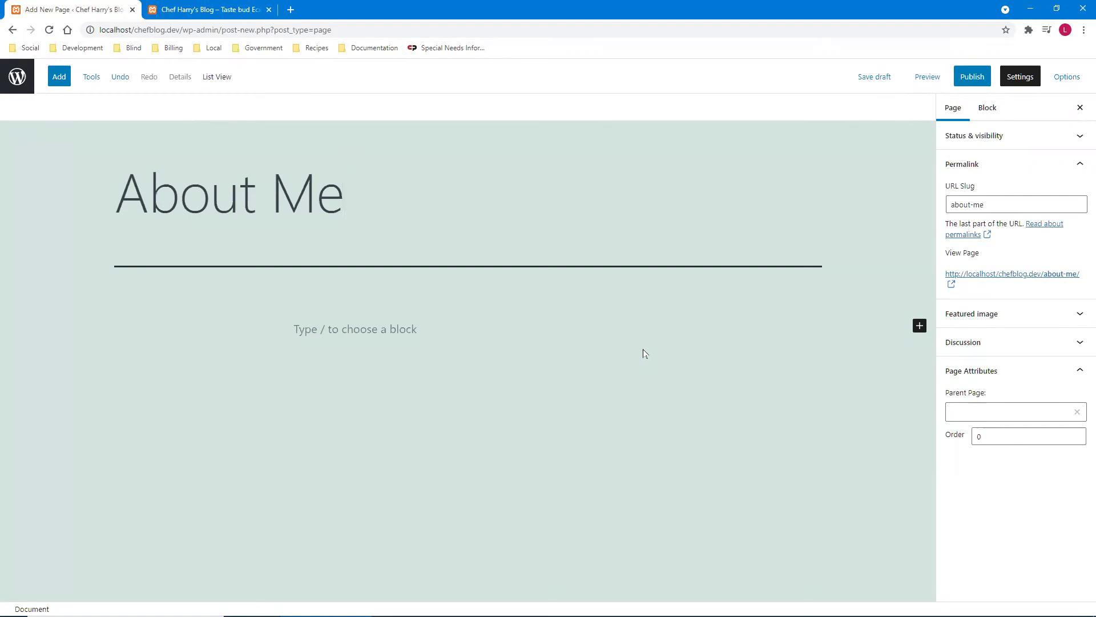
{"action": "left_click", "coordinate": [645, 353]}
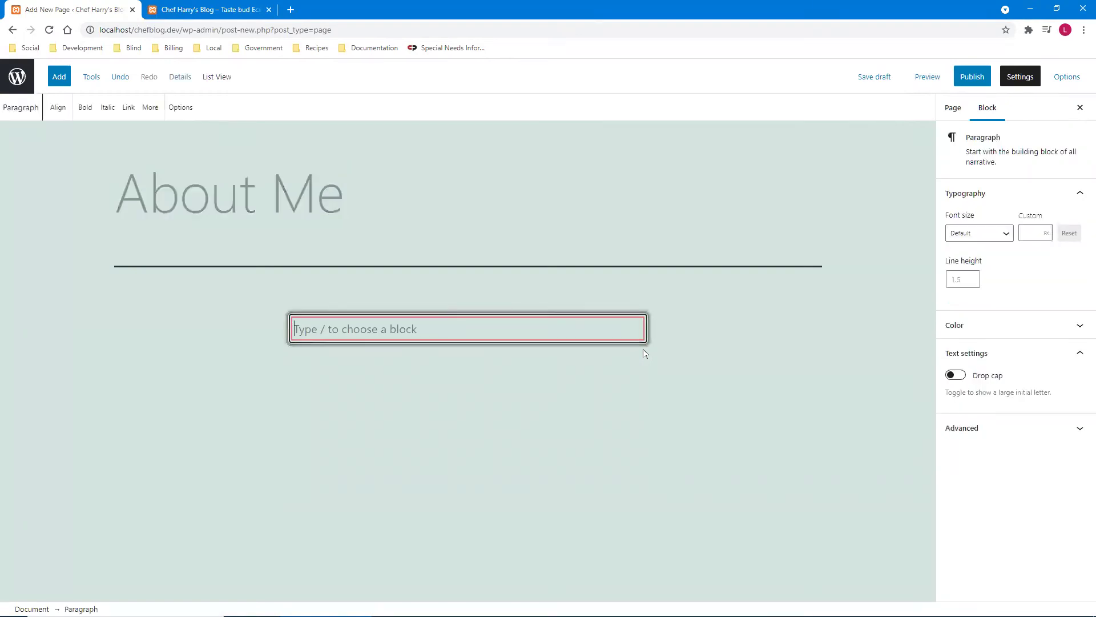
Read the first post's text, publication date and category on the logged-out front page.
{"action": "key", "text": "ctrl+w"}
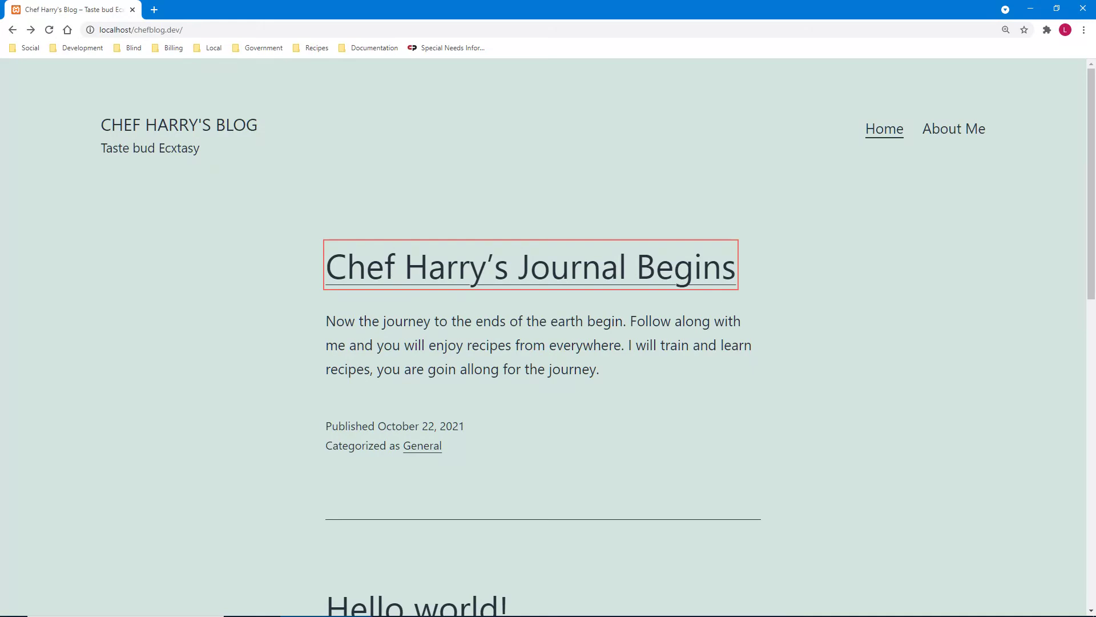
{"action": "key", "text": "Down"}
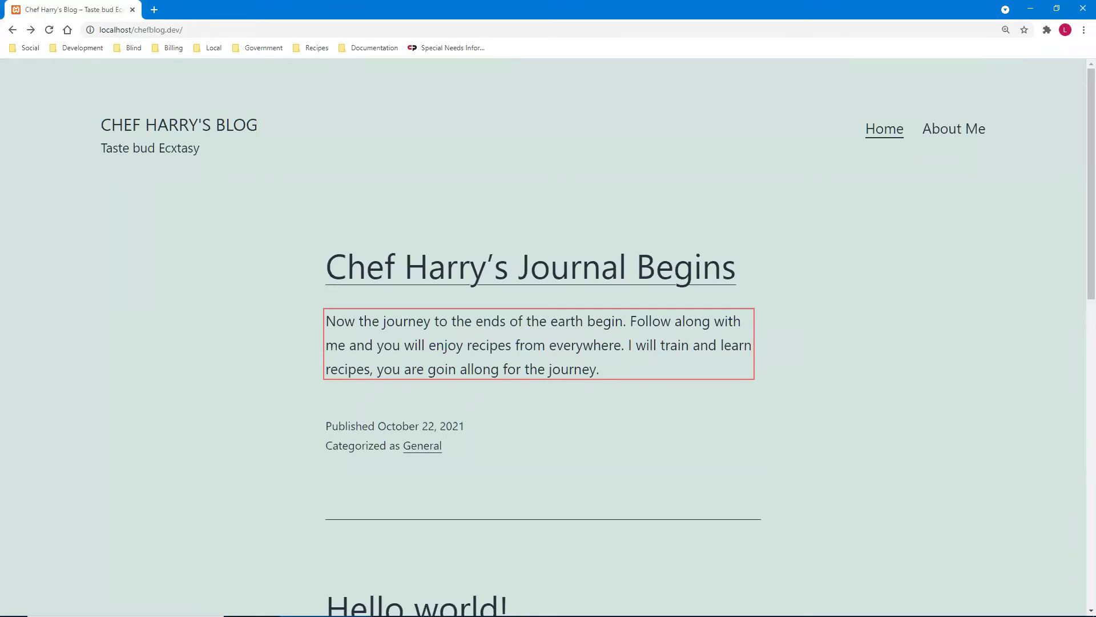
{"action": "key", "text": "Down"}
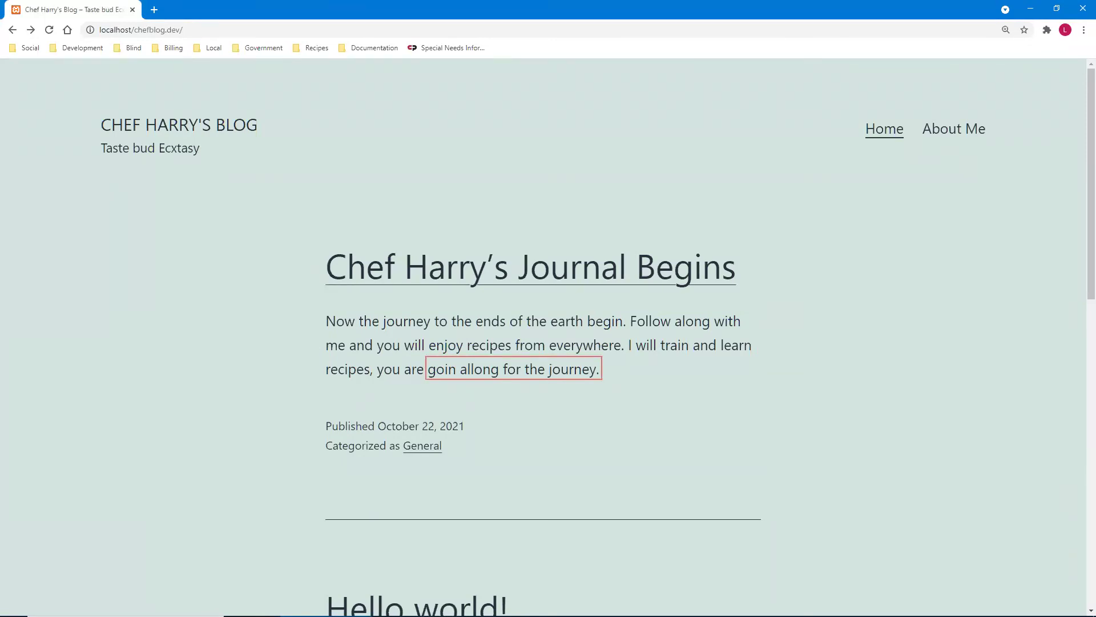
{"action": "key", "text": "Down"}
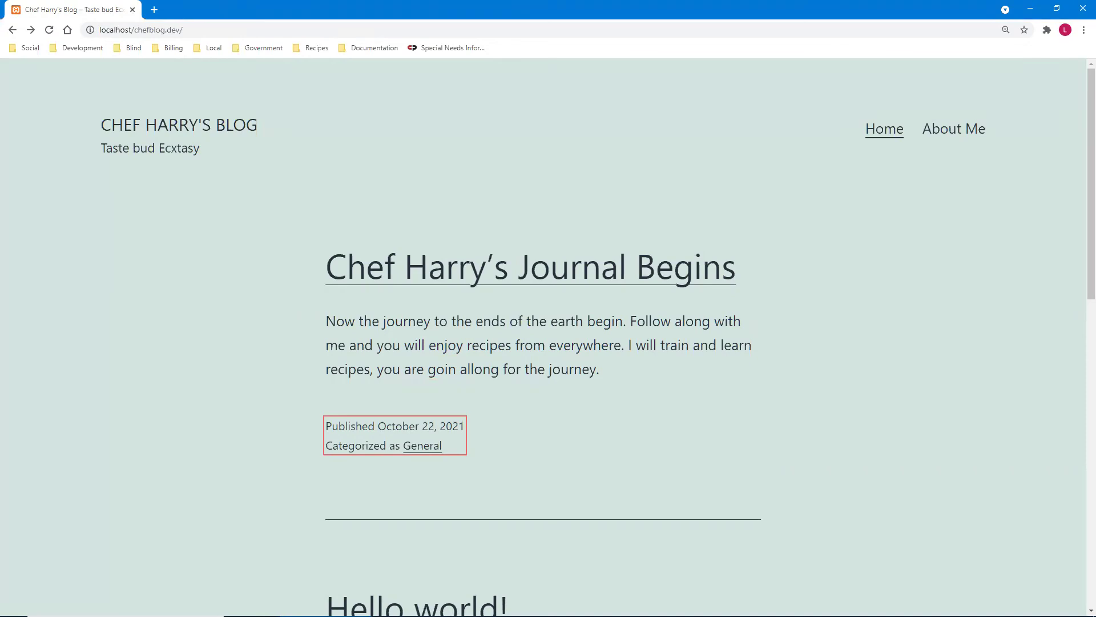
{"action": "key", "text": "Down"}
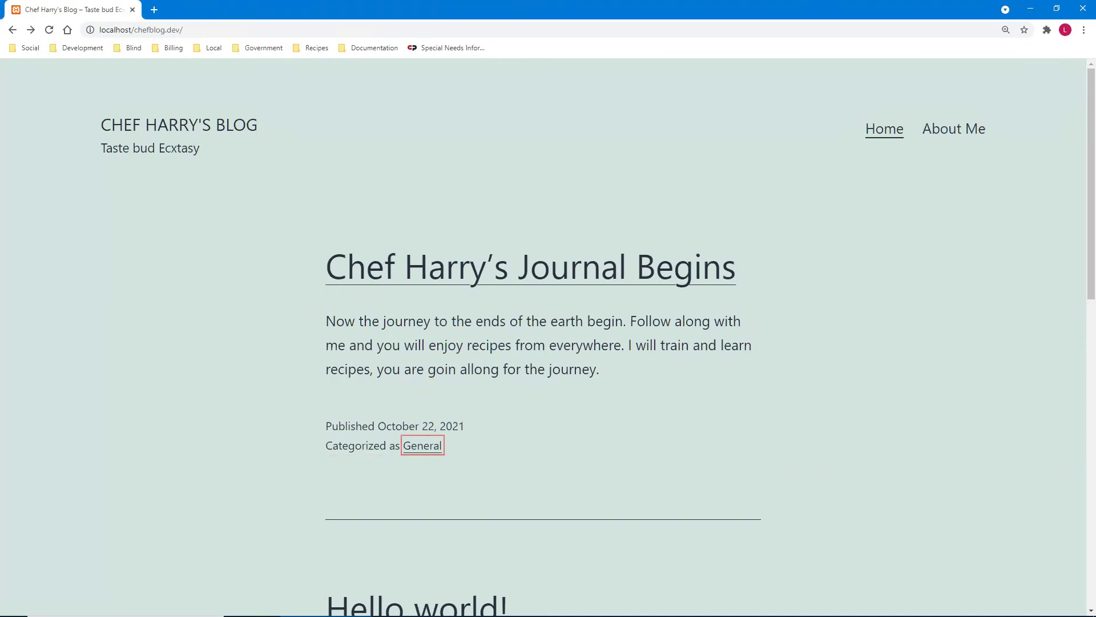
{"action": "key", "text": "Down"}
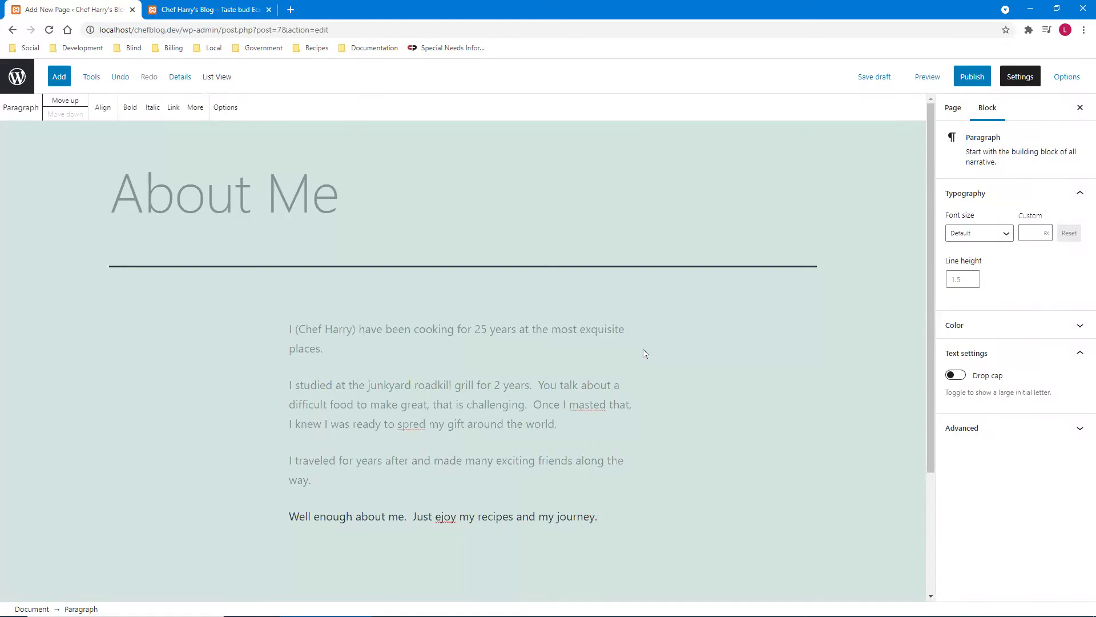
Publish the About Me page and confirm the pre-publish check.
{"action": "key", "text": "ctrl+grave"}
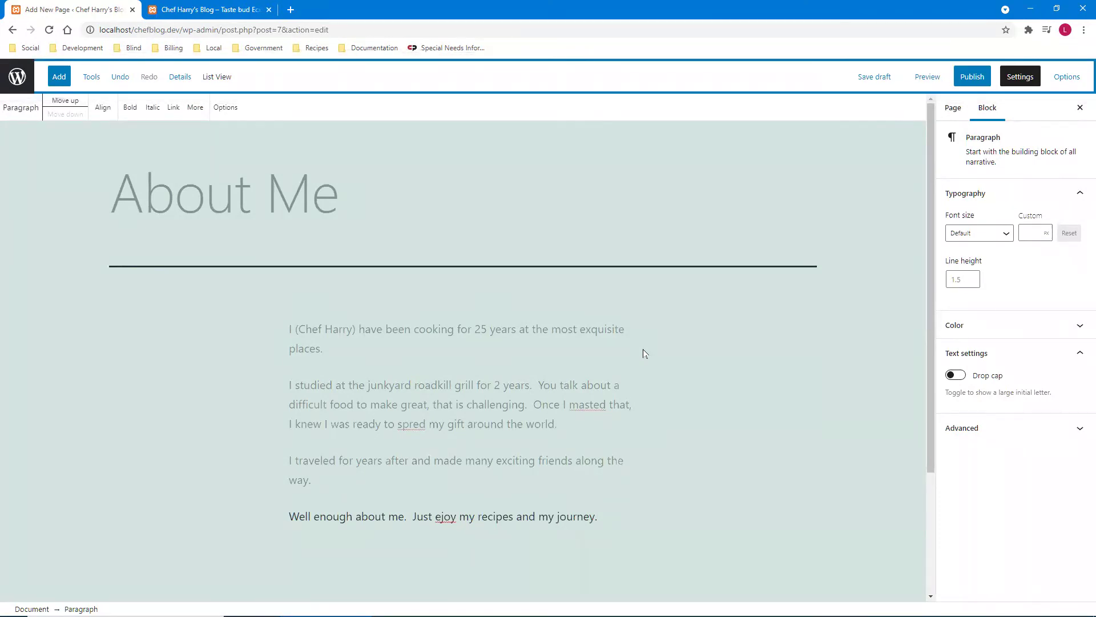
{"action": "key", "text": "Tab"}
{"action": "key", "text": "Tab"}
{"action": "key", "text": "Tab"}
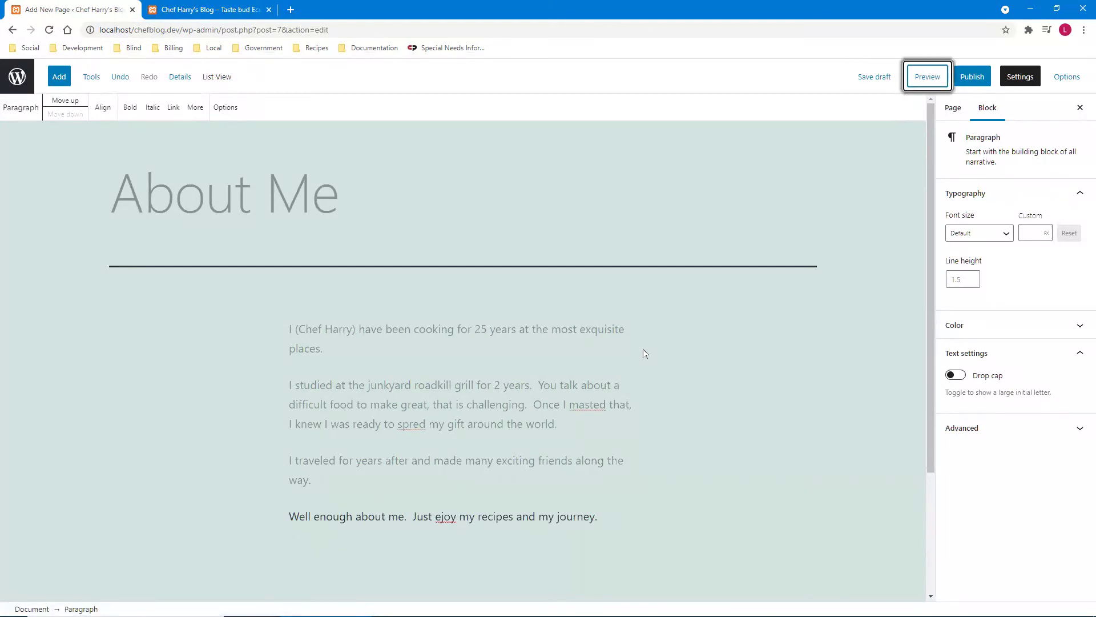
{"action": "key", "text": "Tab"}
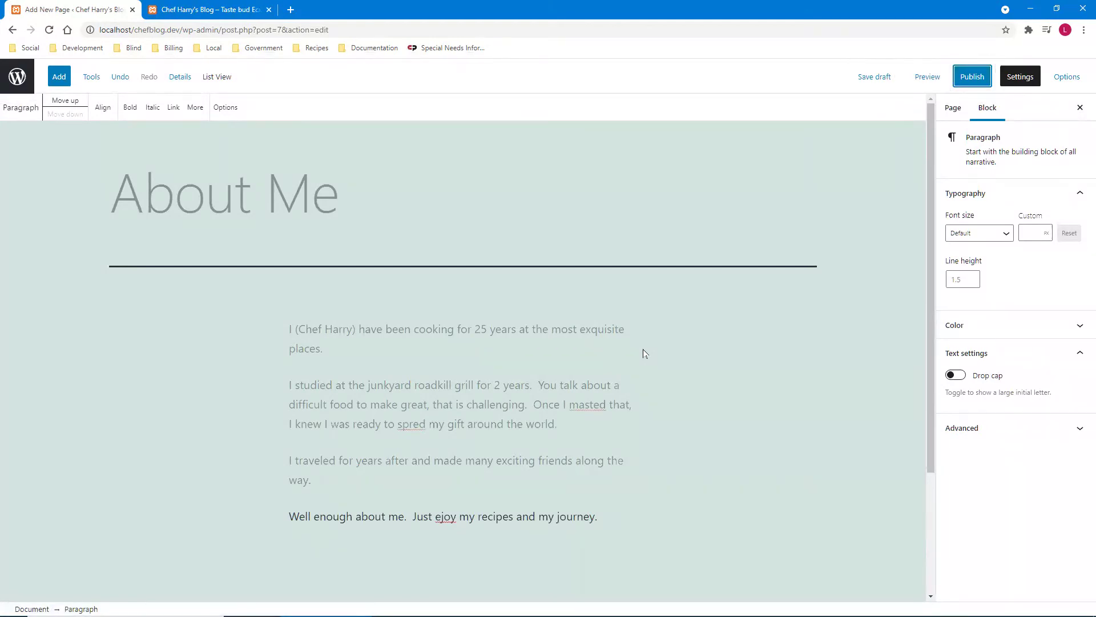
{"action": "key", "text": "Return"}
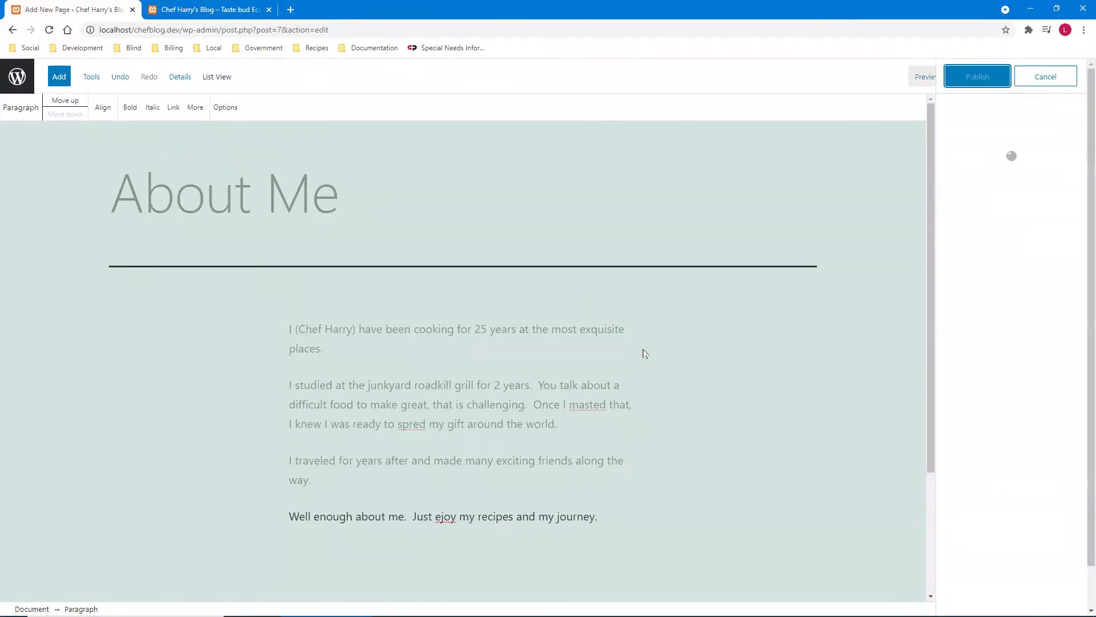
{"action": "key", "text": "Return"}
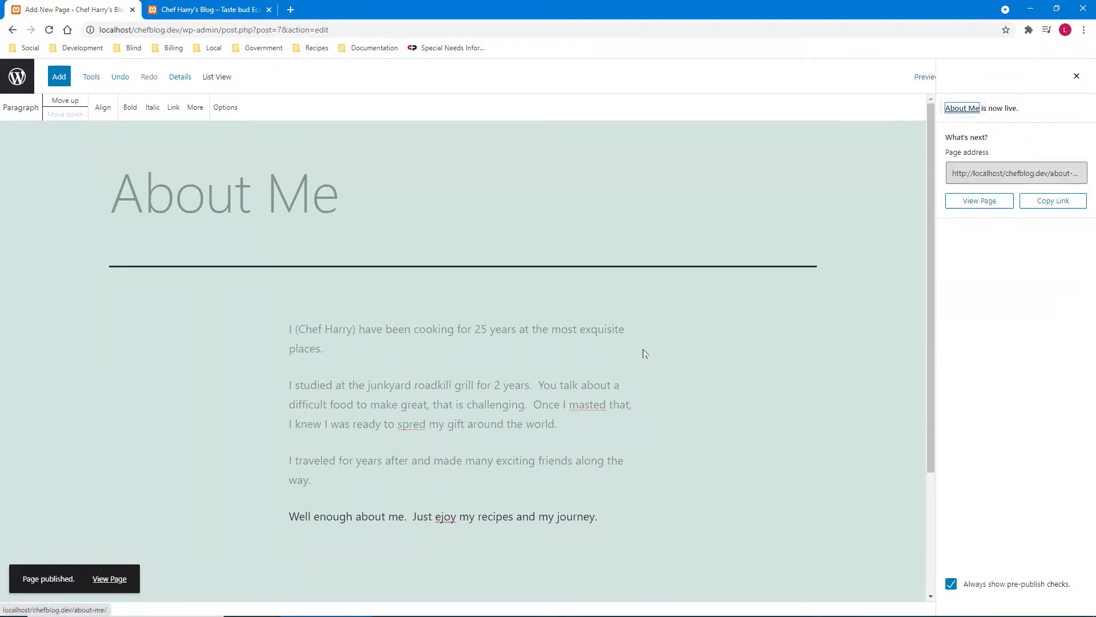
Leave the page editor and go to the start of the blog's front page in its open tab.
{"action": "left_click", "coordinate": [644, 353]}
{"action": "key", "text": "Return"}
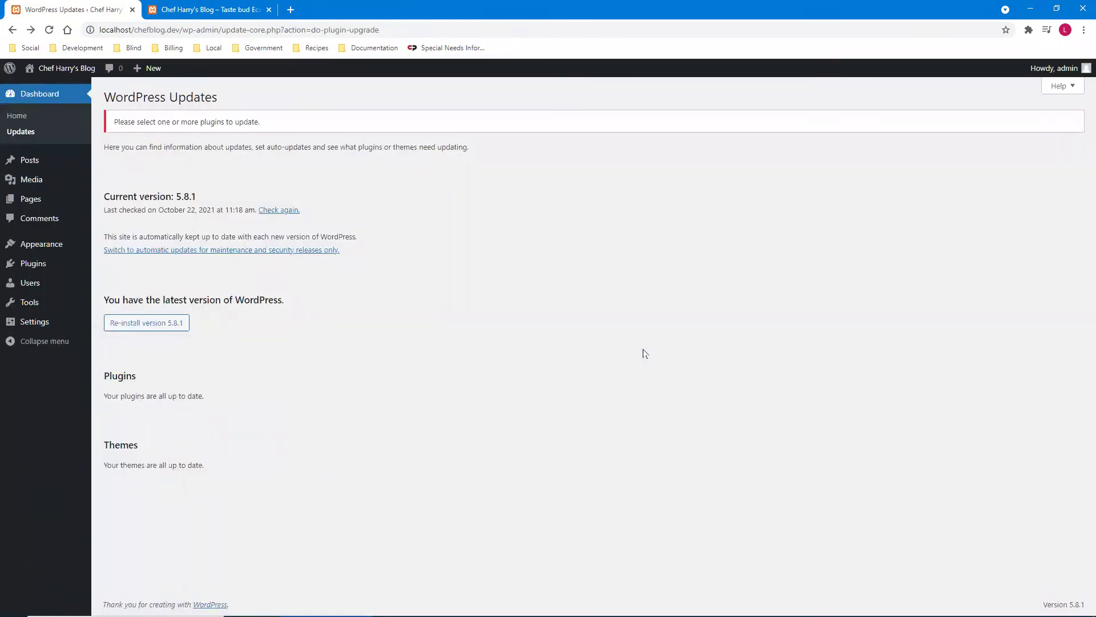
{"action": "key", "text": "ctrl+Tab"}
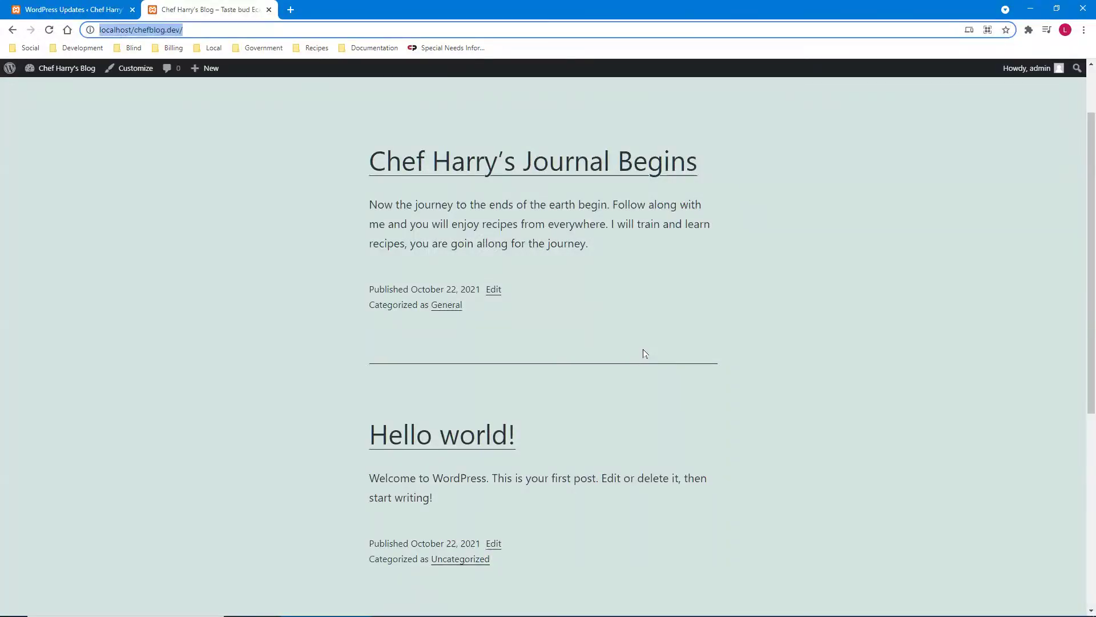
{"action": "left_click", "coordinate": [644, 353]}
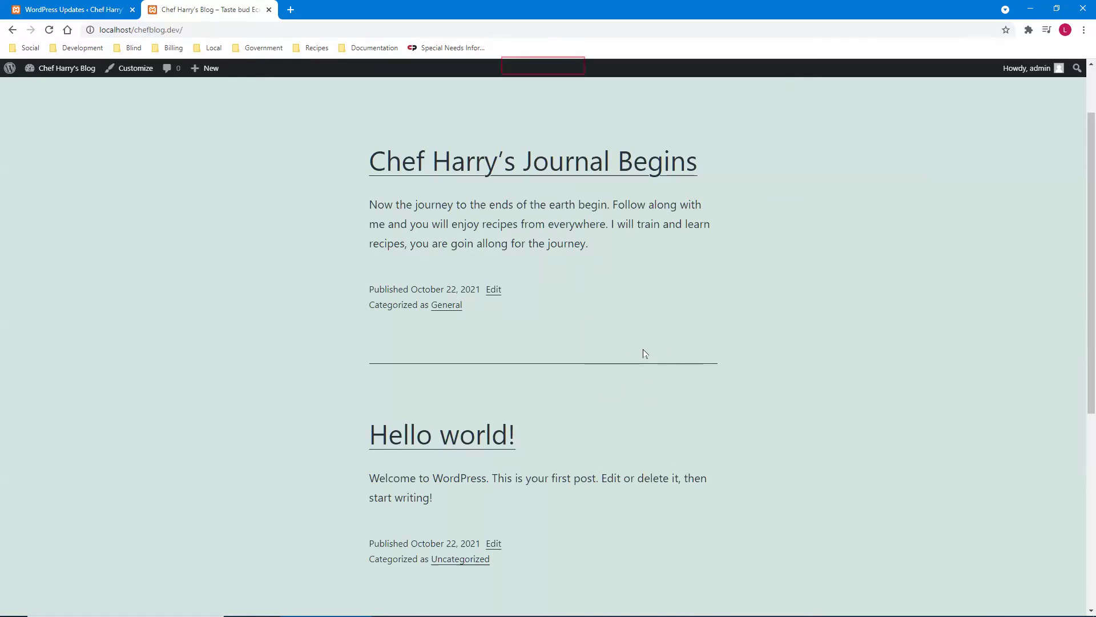
{"action": "scroll", "coordinate": [644, 354], "scroll_direction": "up", "scroll_amount": 1}
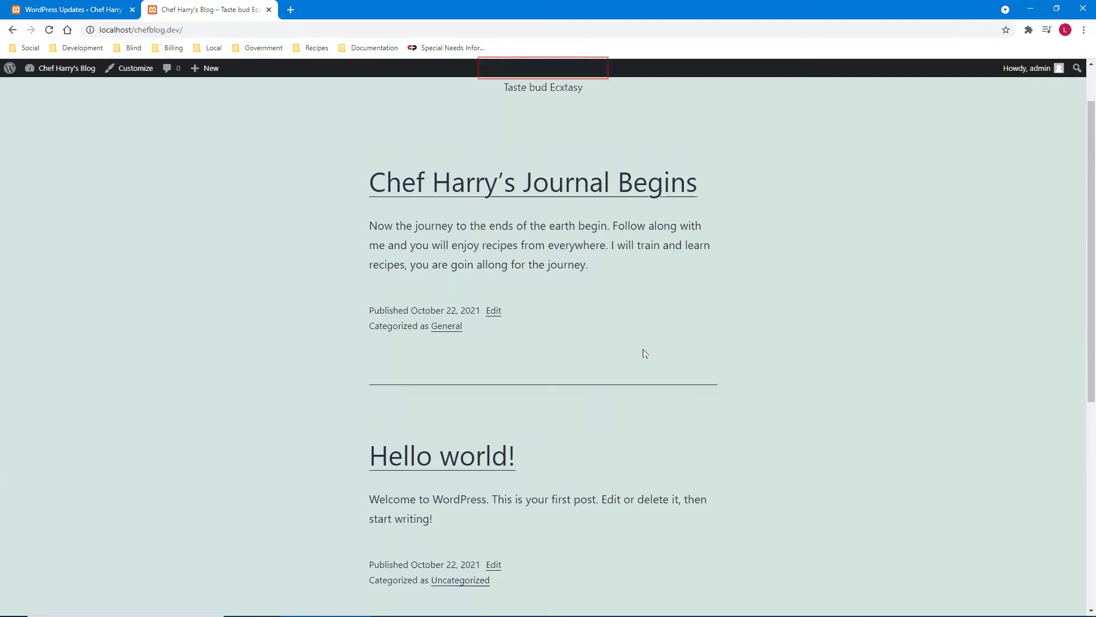
{"action": "scroll", "coordinate": [644, 353], "scroll_direction": "up", "scroll_amount": 1}
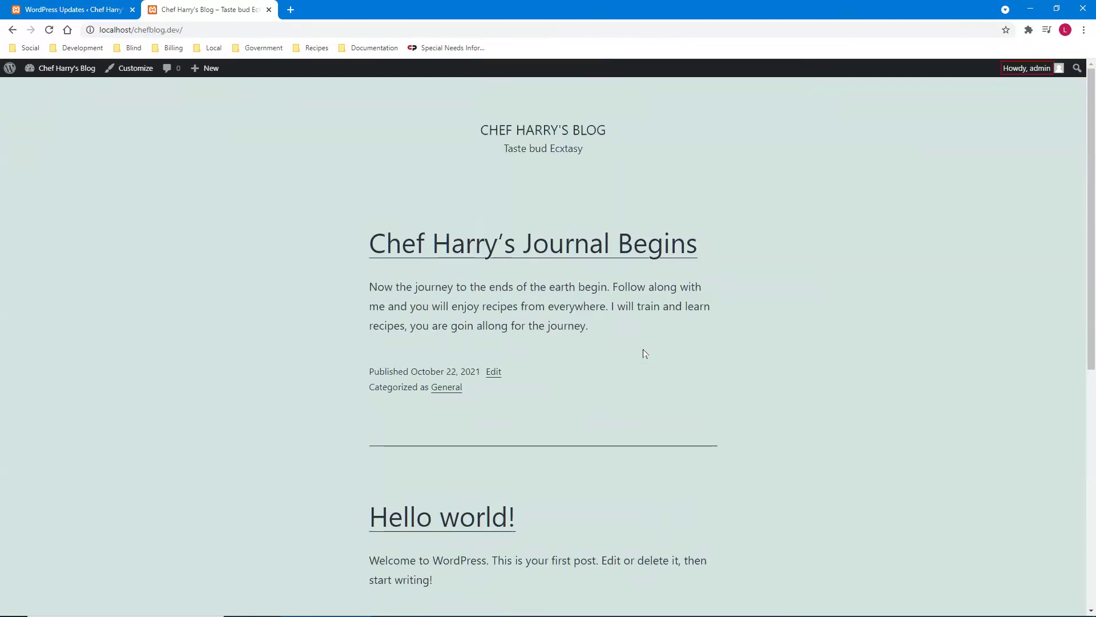
Check the front page's links down through the Recent Posts and Recent Comments sections.
{"action": "key", "text": "Tab"}
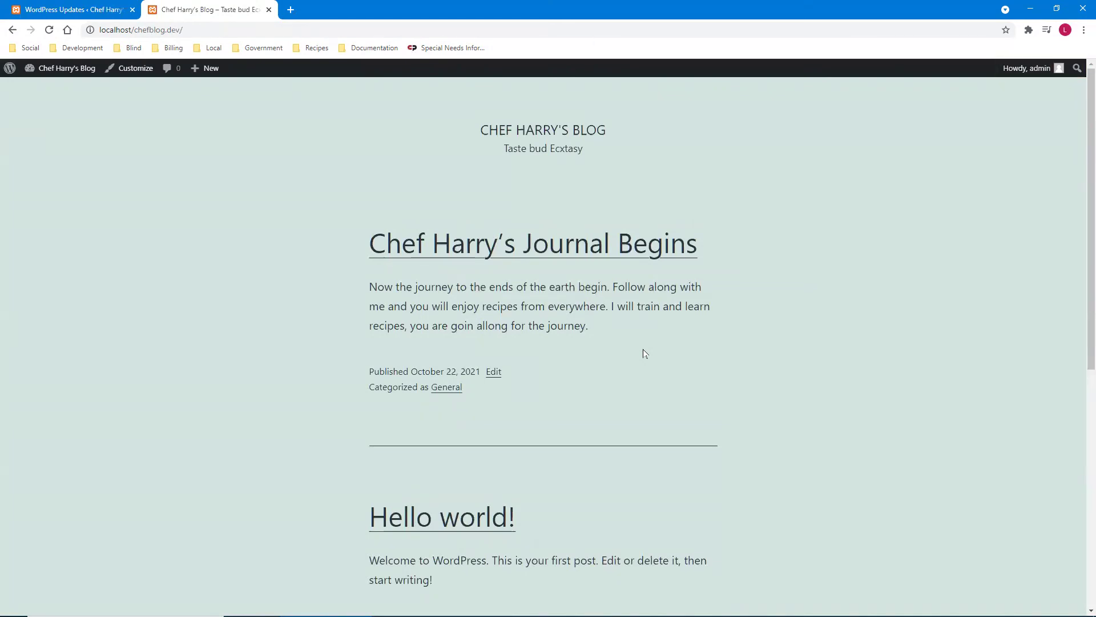
{"action": "key", "text": "Tab"}
{"action": "key", "text": "Tab"}
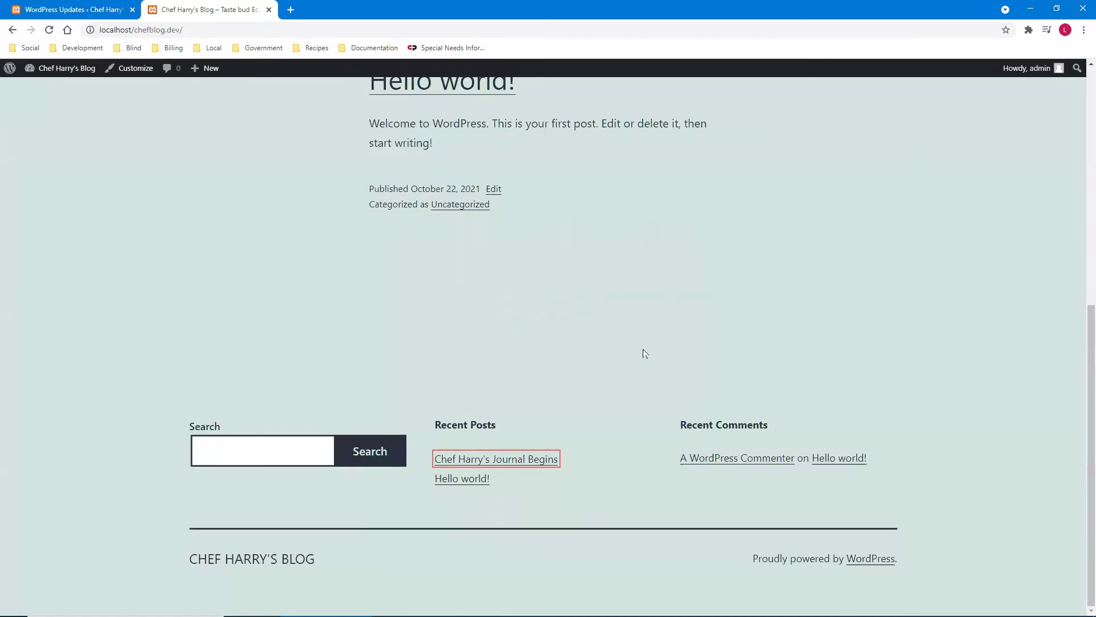
{"action": "key", "text": "Tab"}
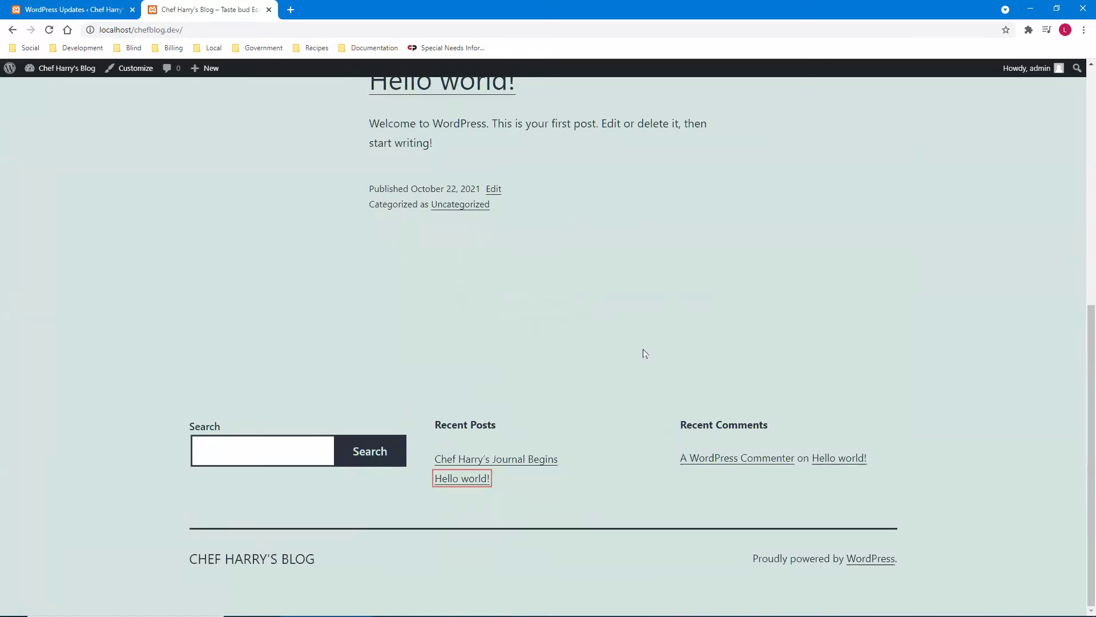
{"action": "key", "text": "Tab"}
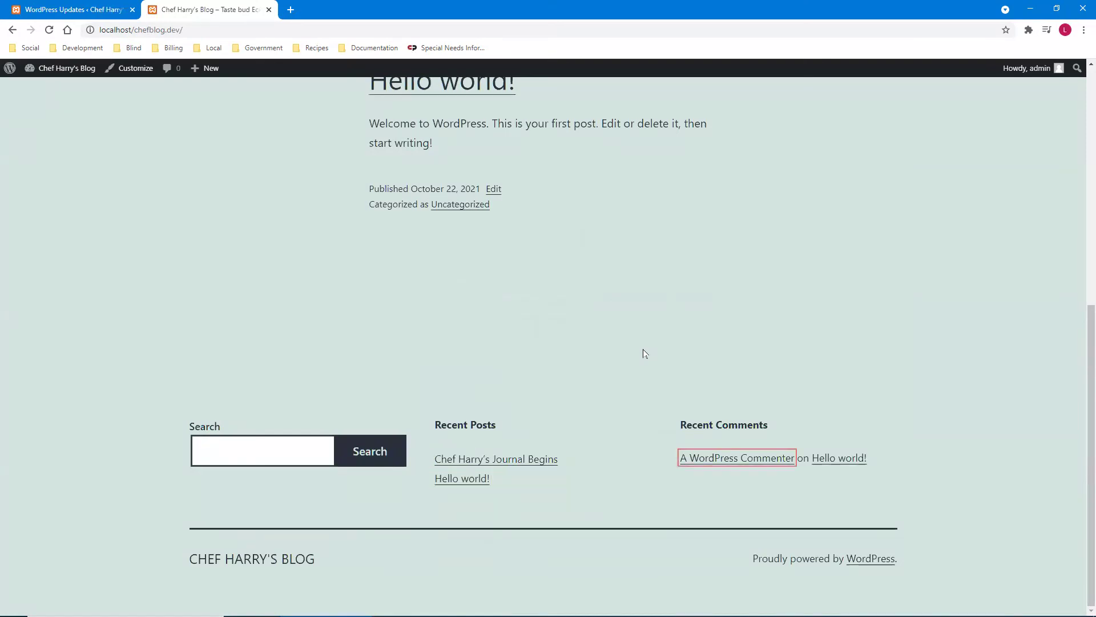
{"action": "key", "text": "Tab"}
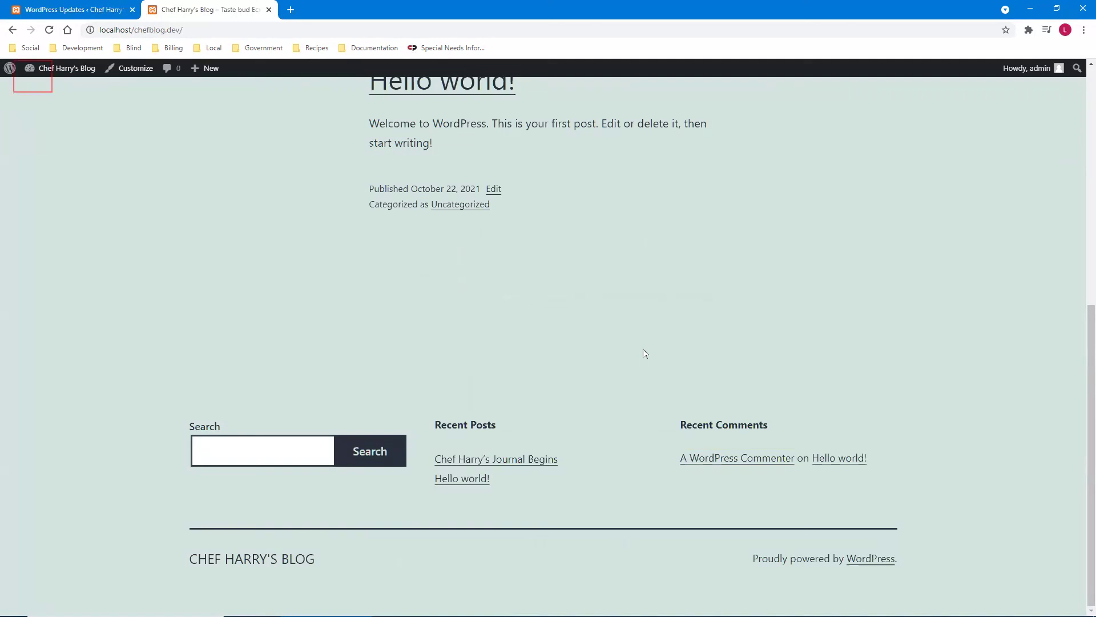
{"action": "key", "text": "ctrl"}
{"action": "key", "text": "Tab"}
{"action": "key", "text": "Tab"}
Switch back to the WordPress Updates tab and bring up the logged-out front page.
{"action": "key", "text": "ctrl+shift+Tab"}
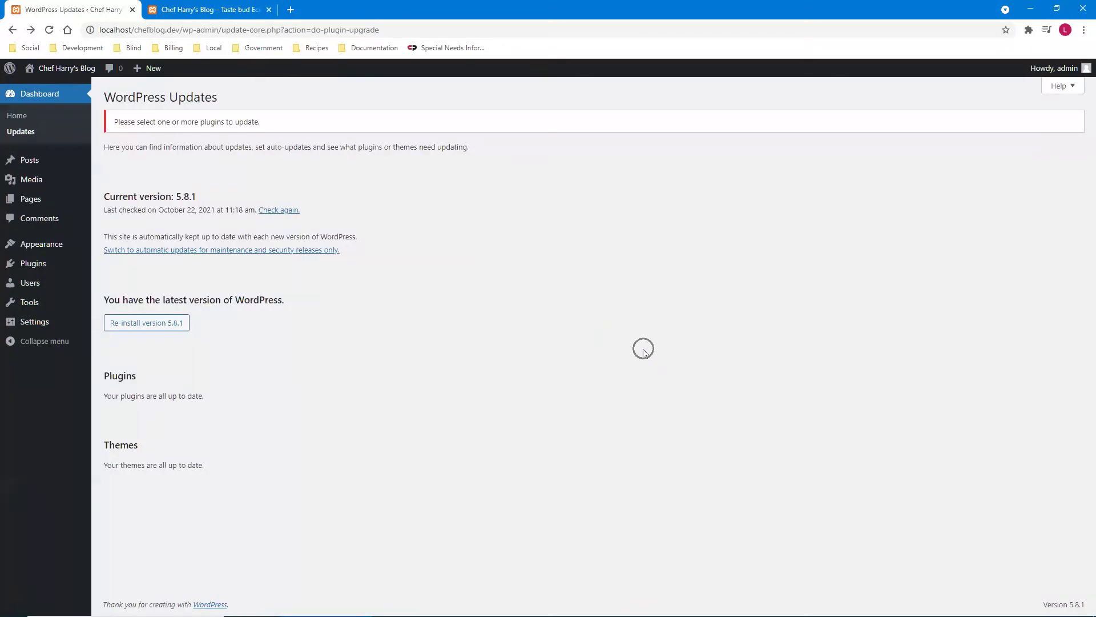
{"action": "key", "text": "ctrl+w"}
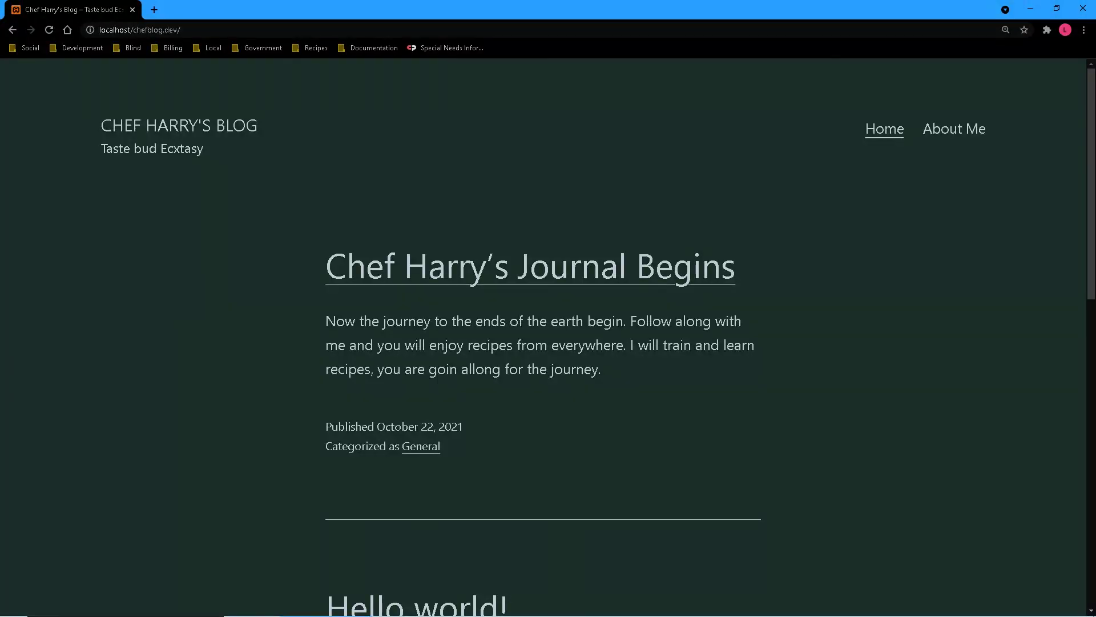